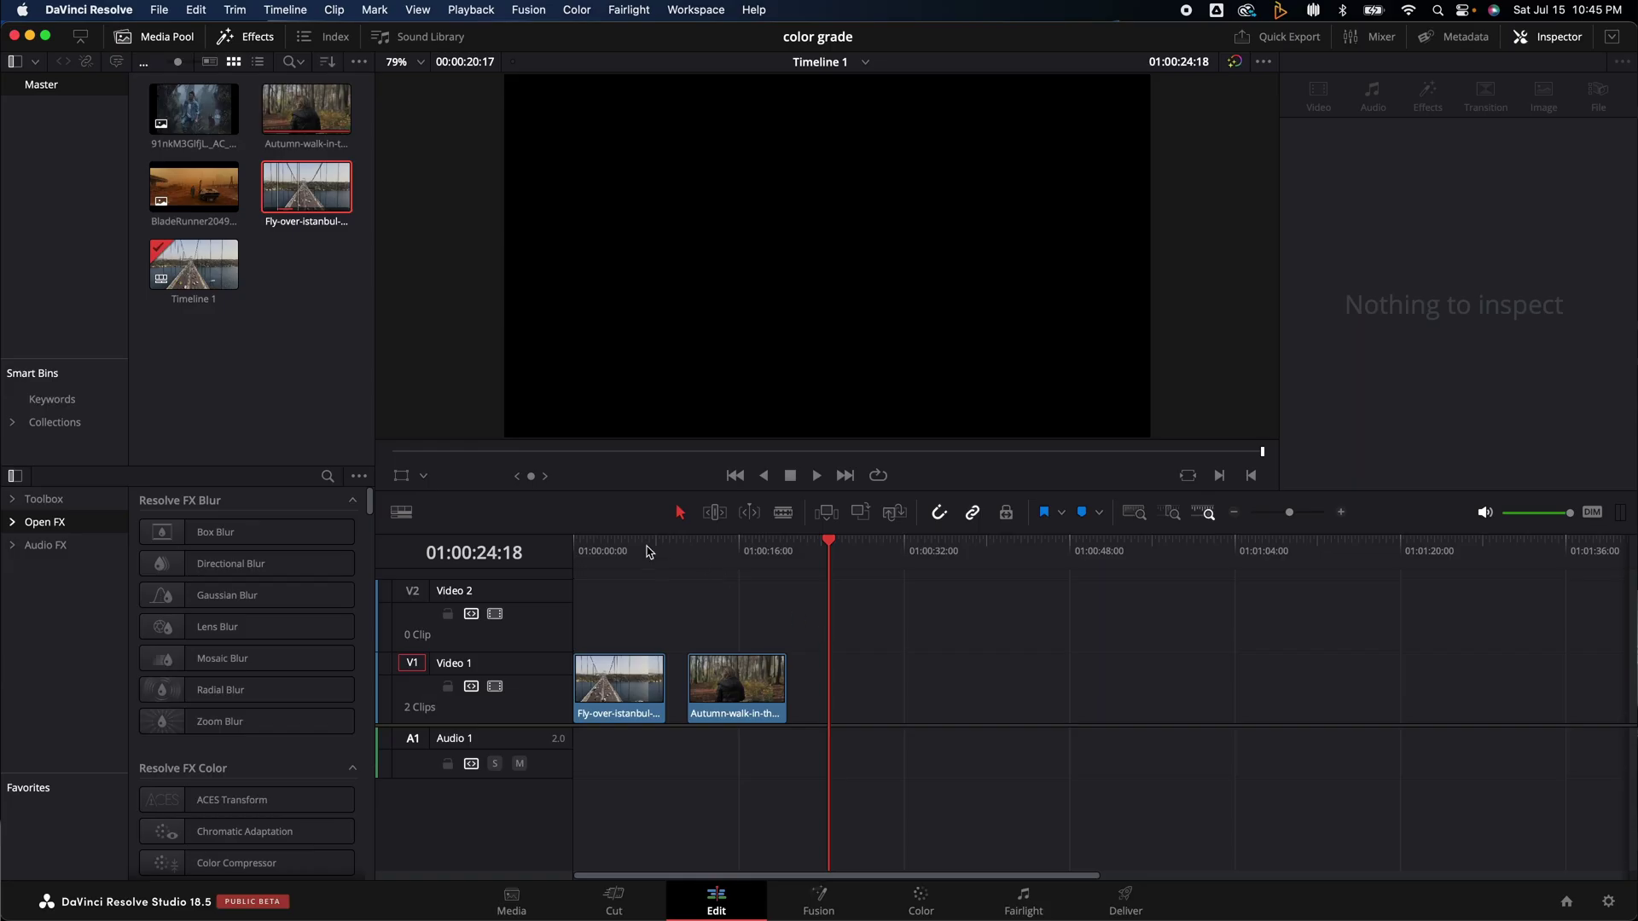
Scrub the timeline, preview the BladeRunner2049 and foggy forest stills, then park the playhead on the autumn clip.
click(629, 553)
drag(630, 553, 720, 585)
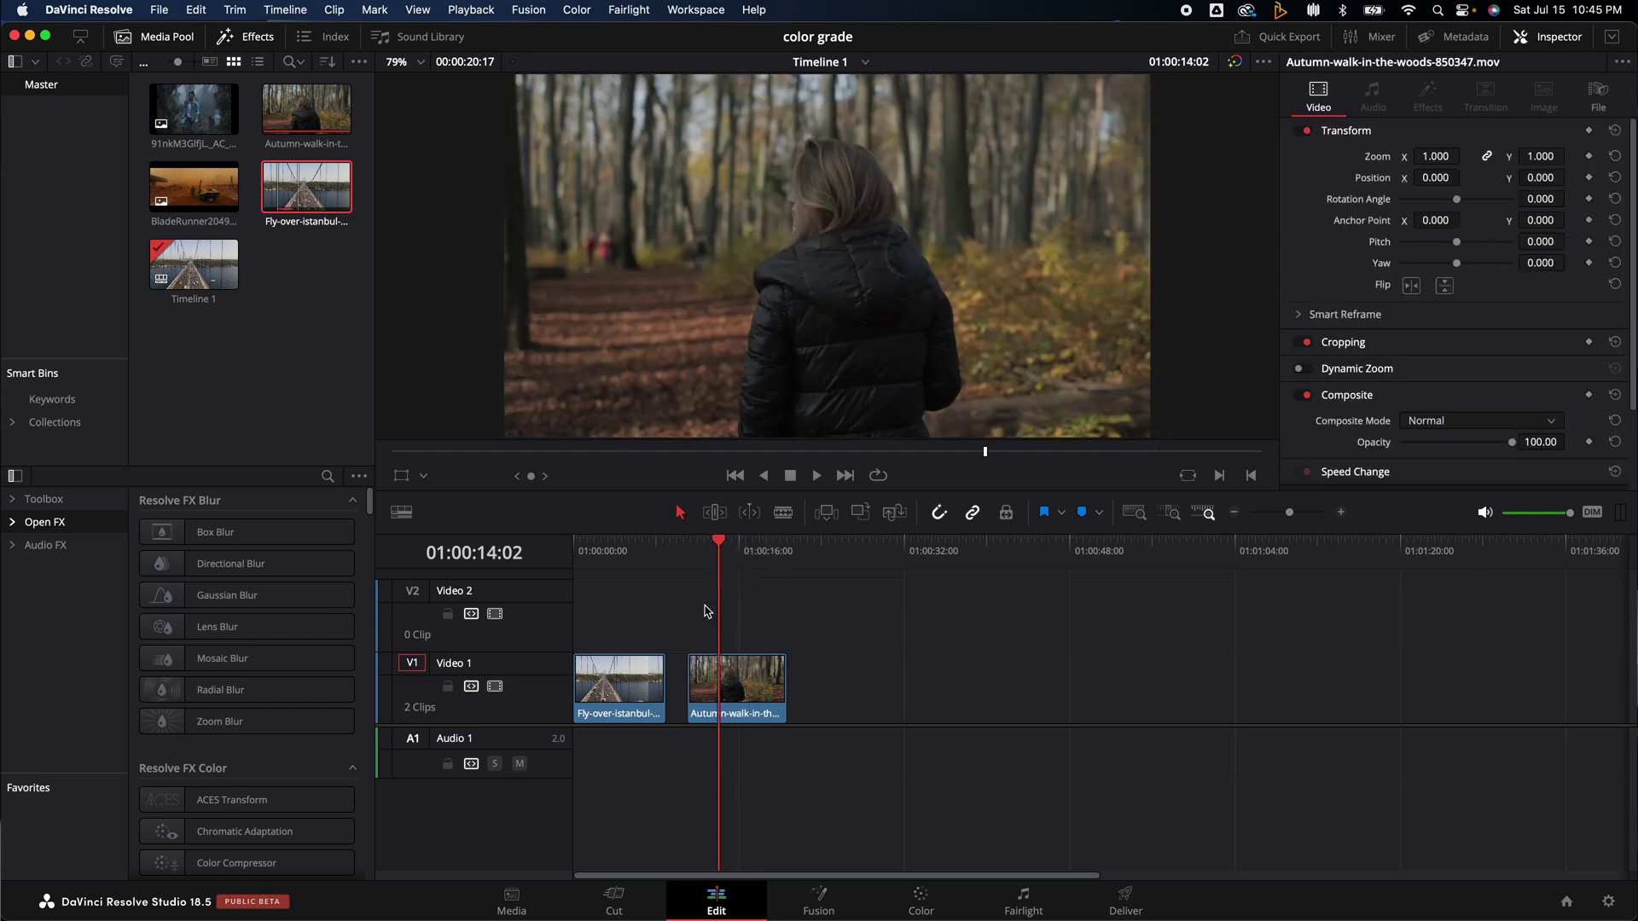
double_click(202, 191)
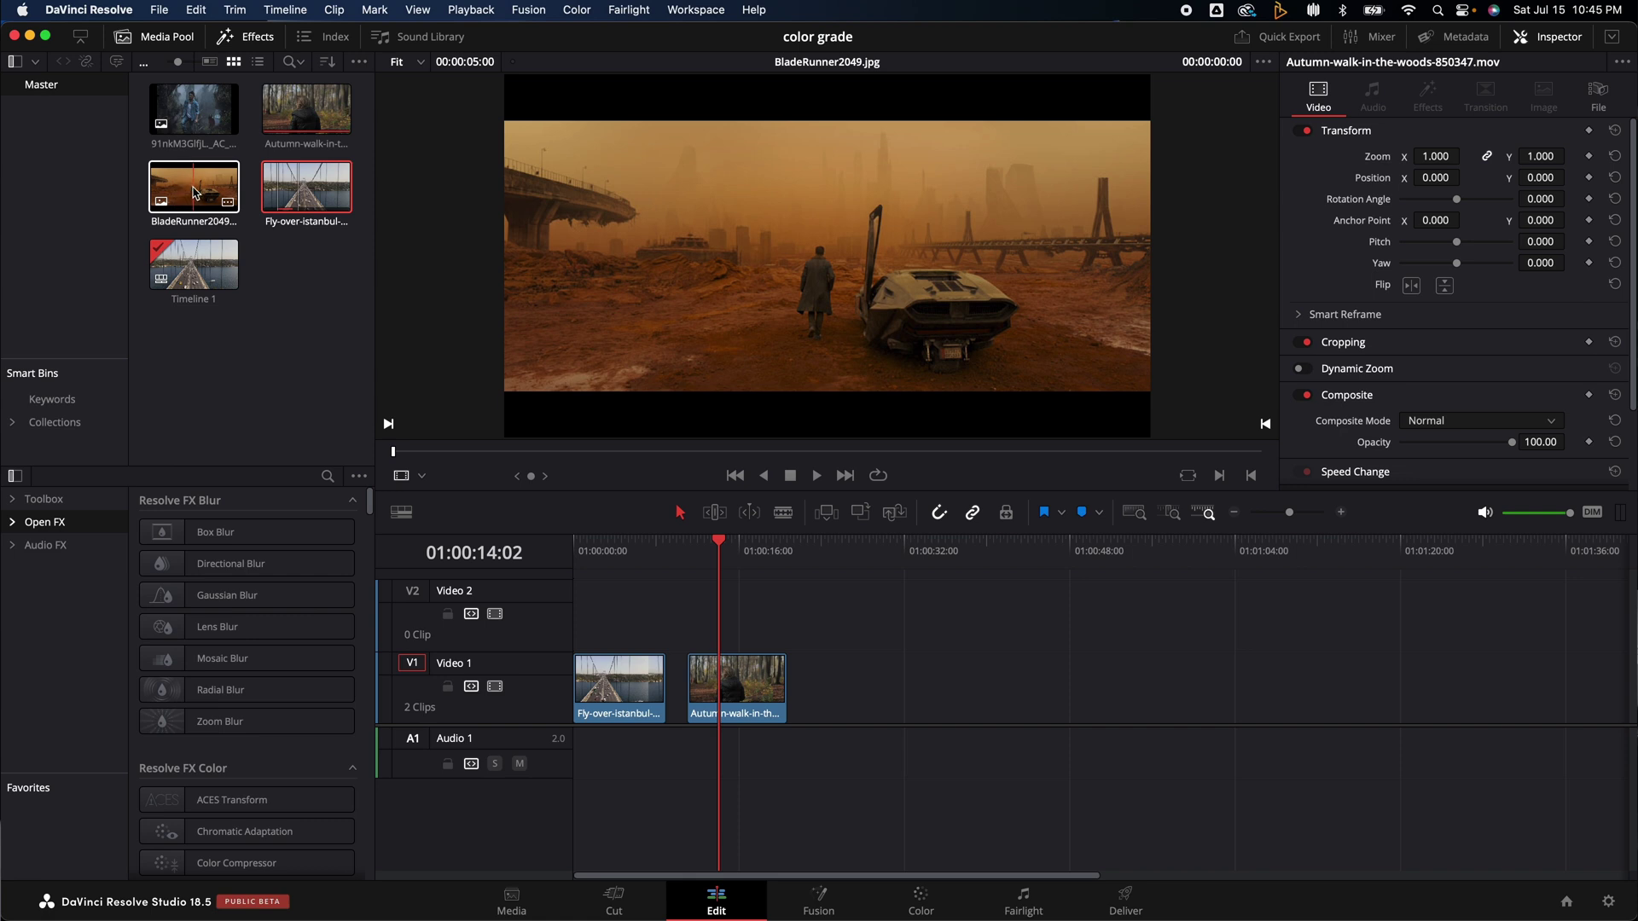
double_click(191, 116)
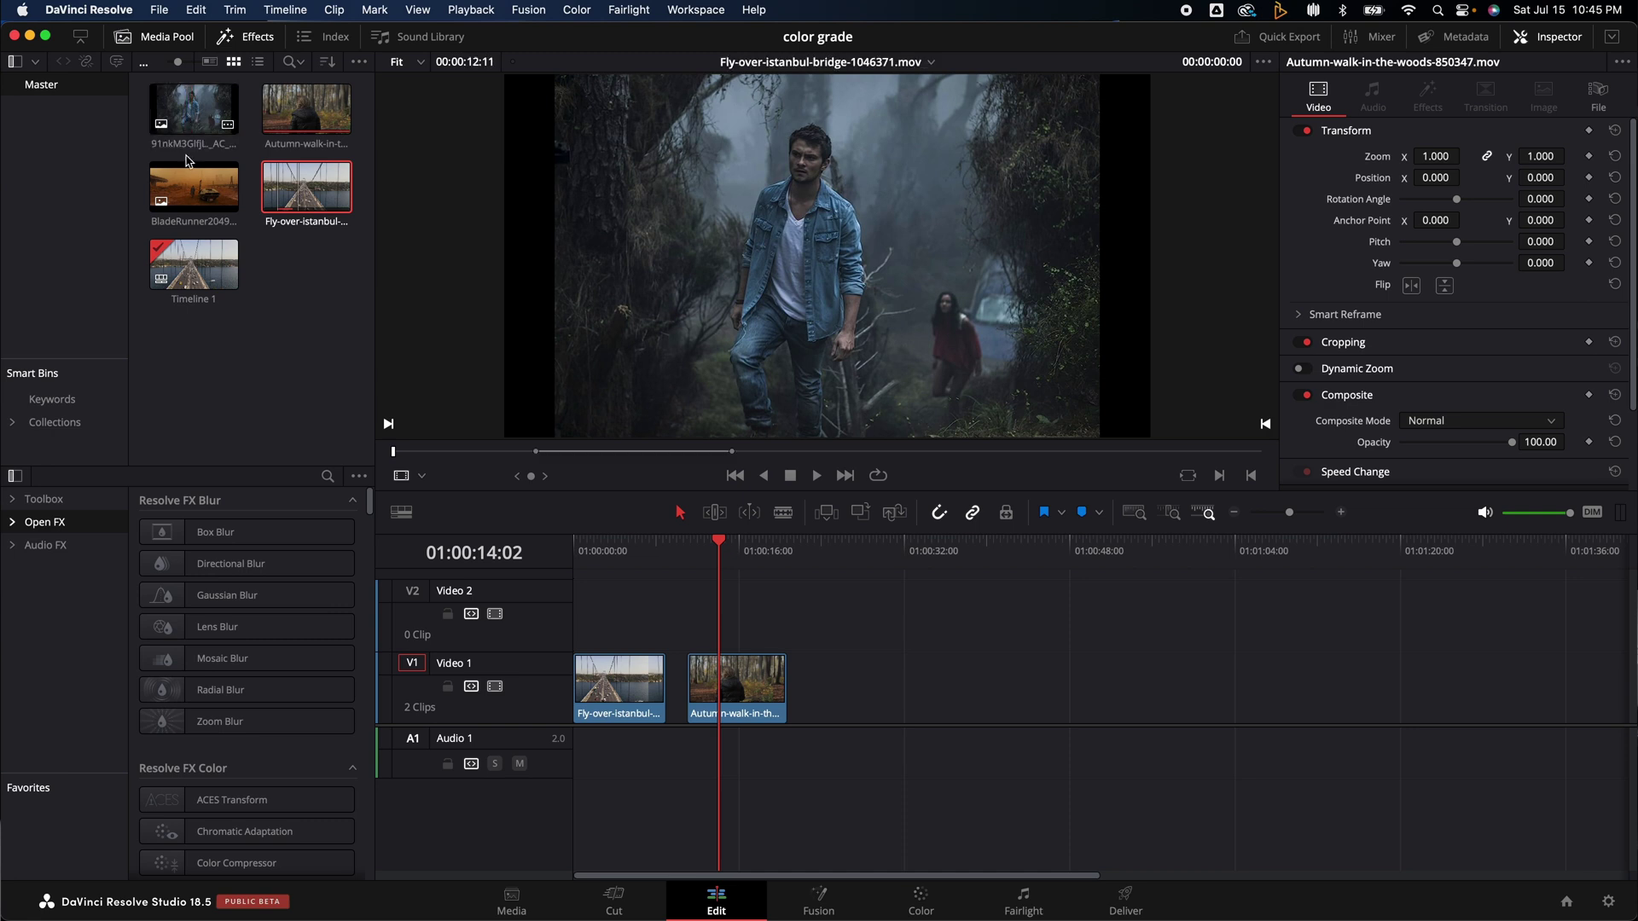
click(620, 551)
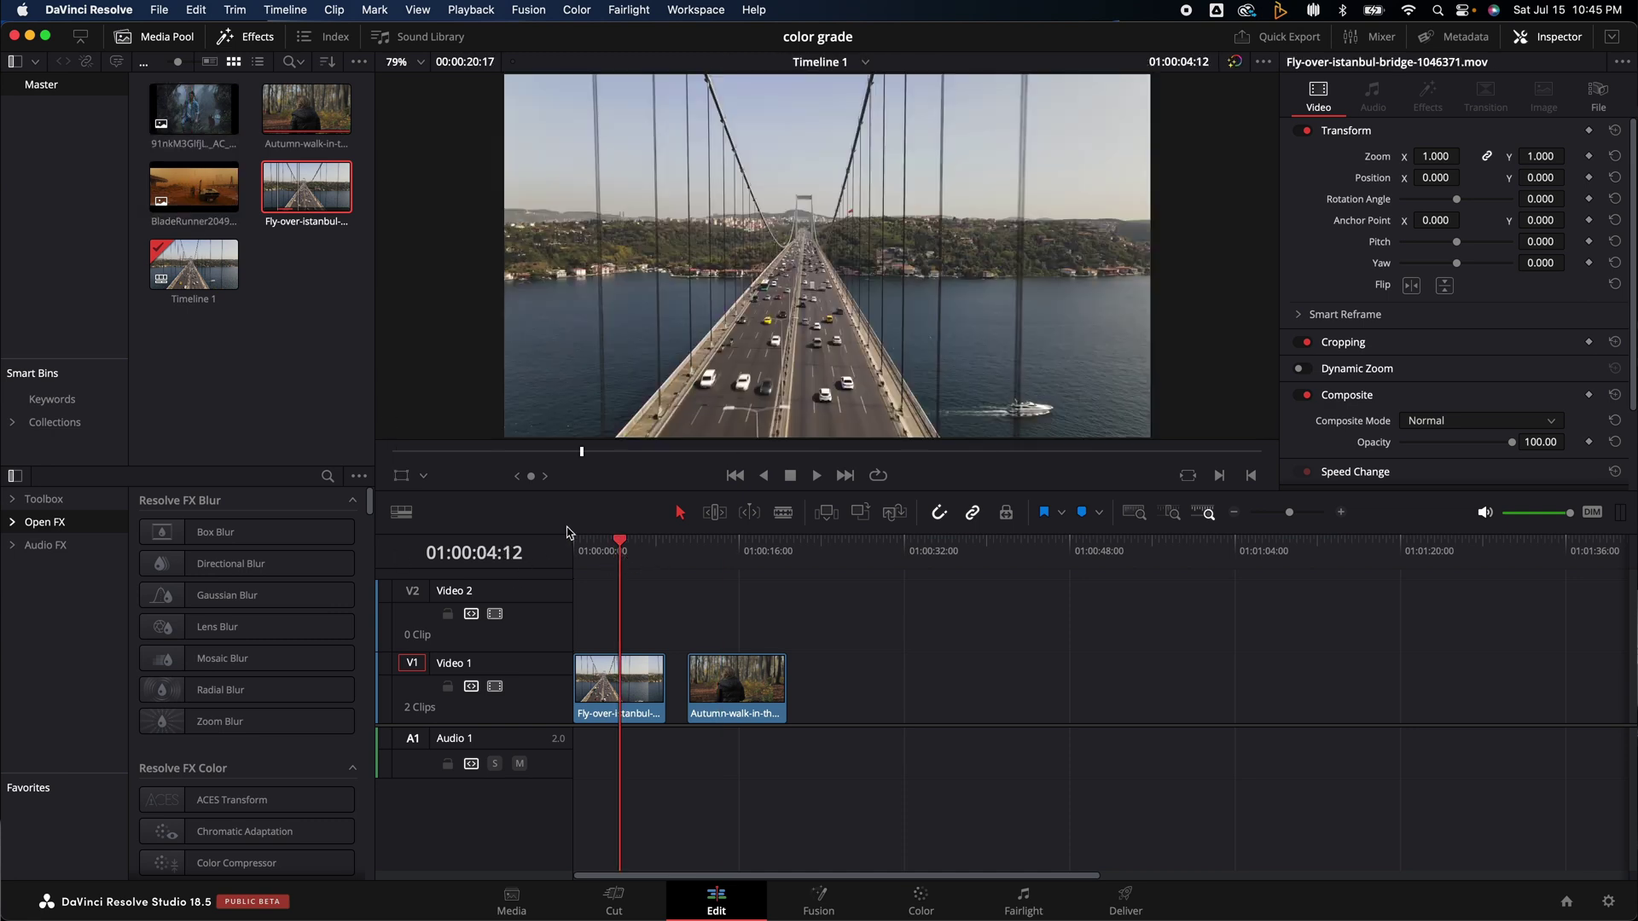
click(742, 549)
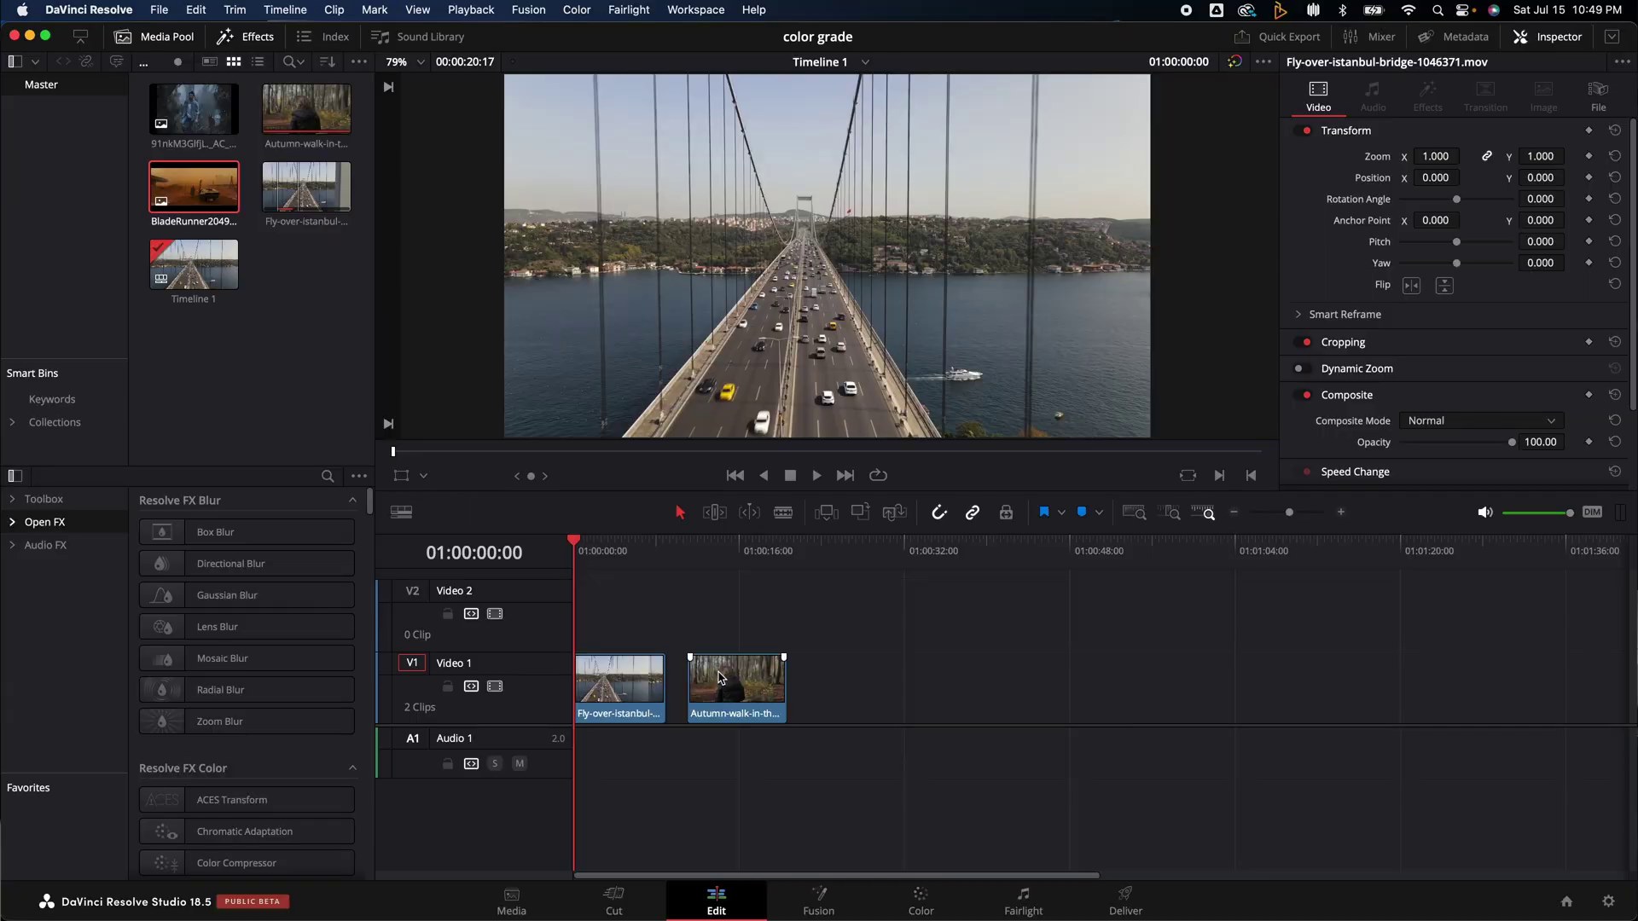
Slide the Autumn-walk clip further right along V1 to open a gap after the bridge clip.
drag(717, 708, 935, 709)
Place BladeRunner2049.jpg on V1 right after the Fly-over bridge clip, then go to the Color page.
click(168, 192)
drag(168, 192, 698, 687)
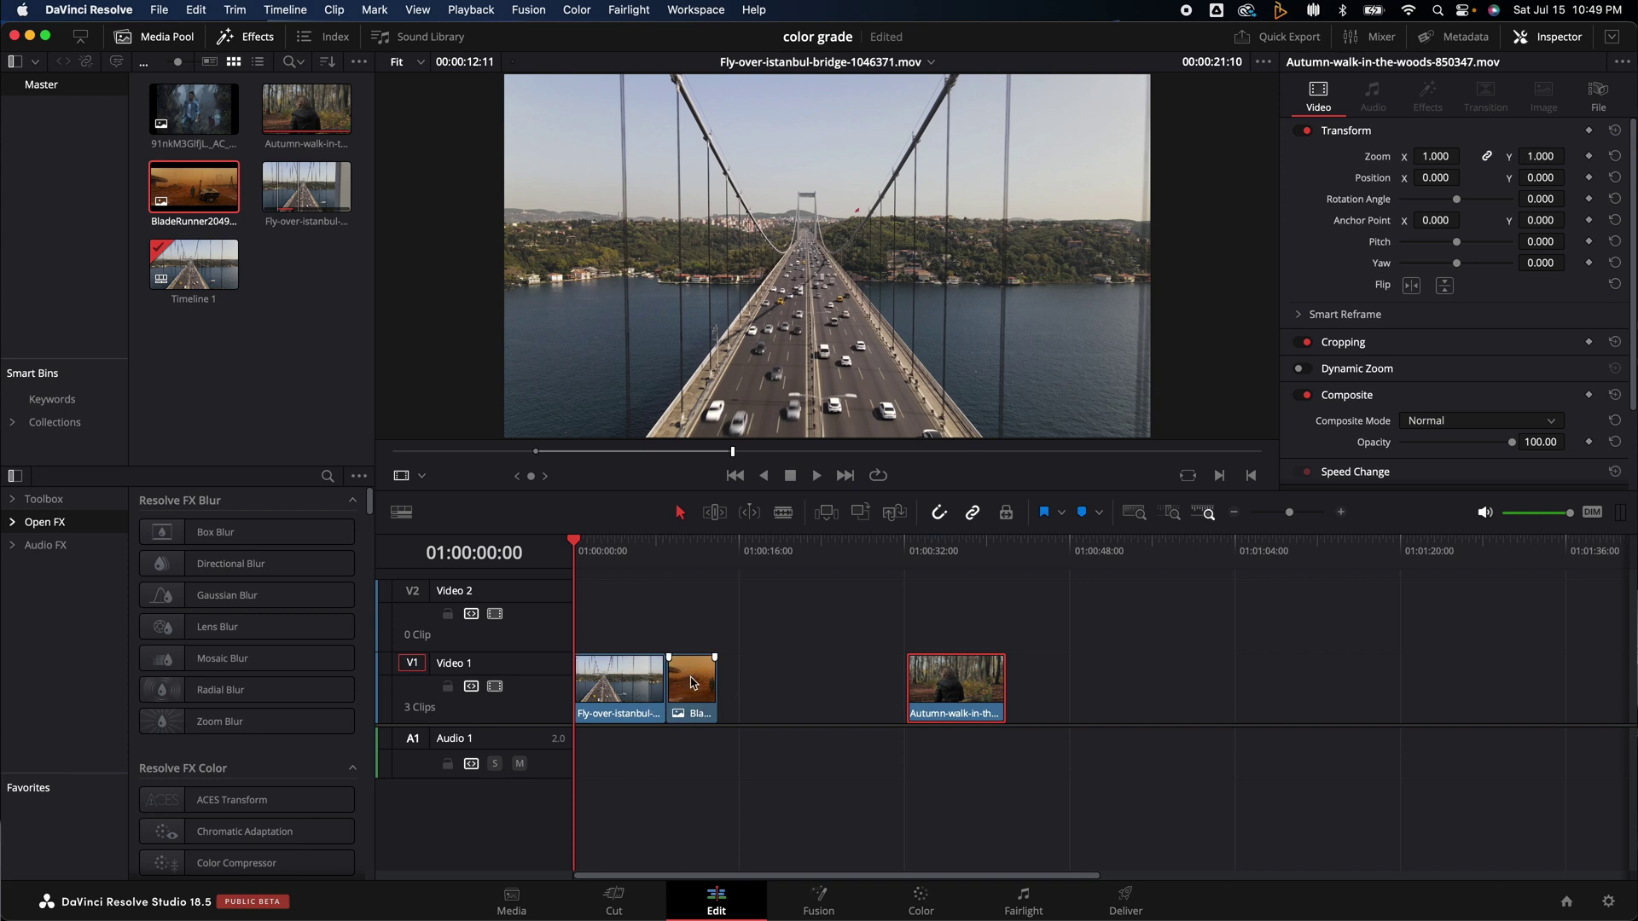
click(937, 906)
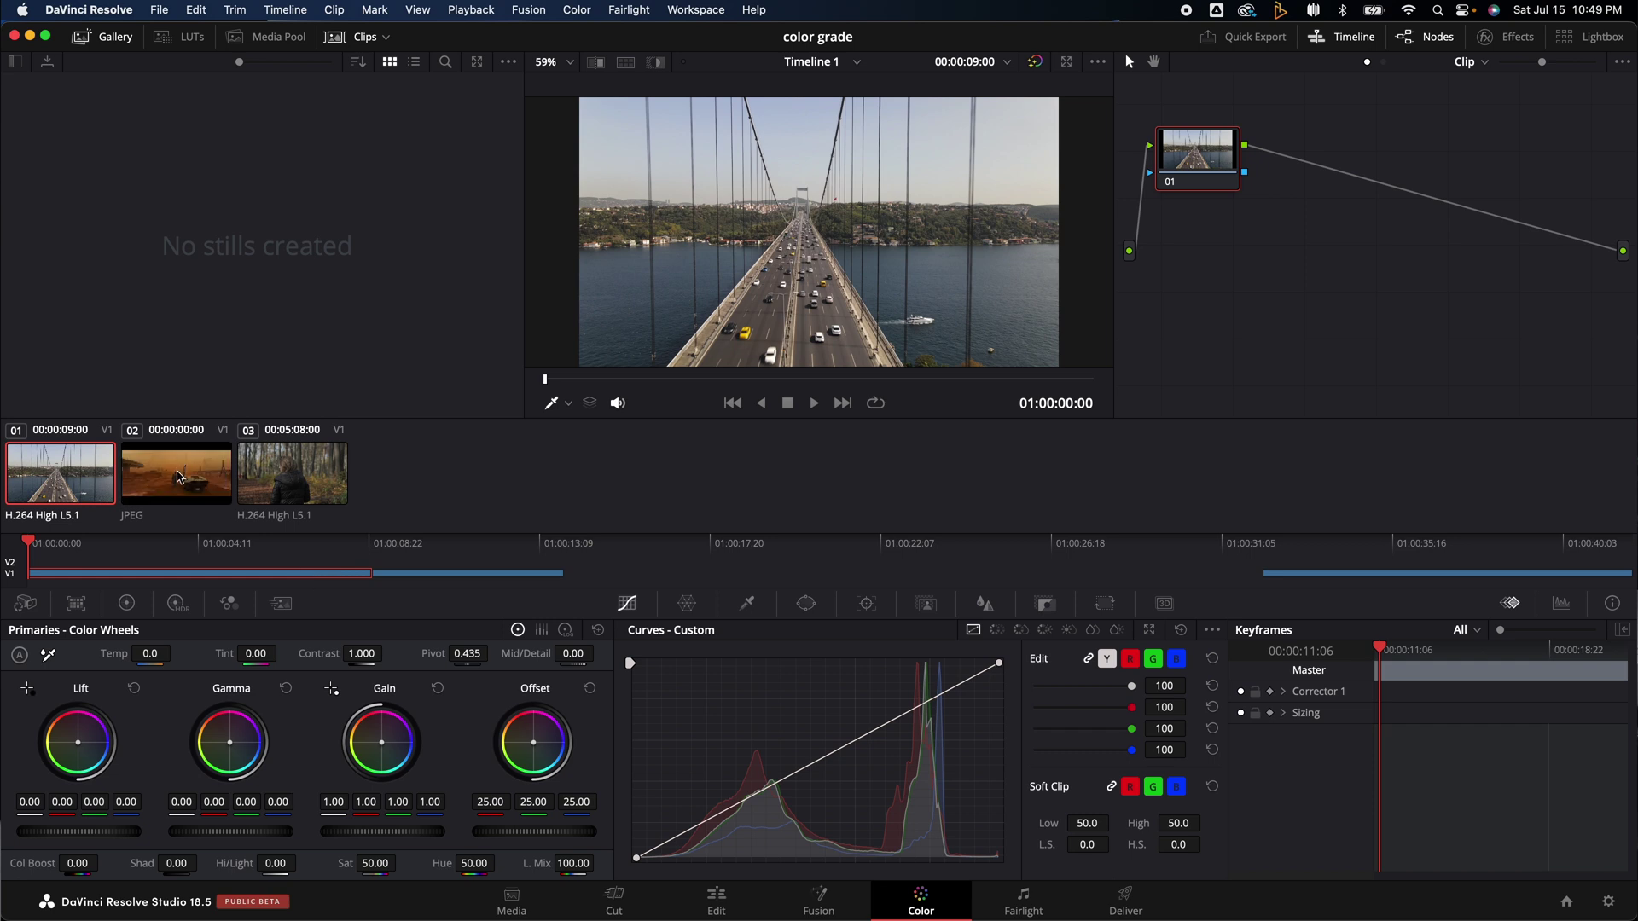
Select clip 02, the BladeRunner still, and bring up a clip thumbnail's context menu.
click(182, 474)
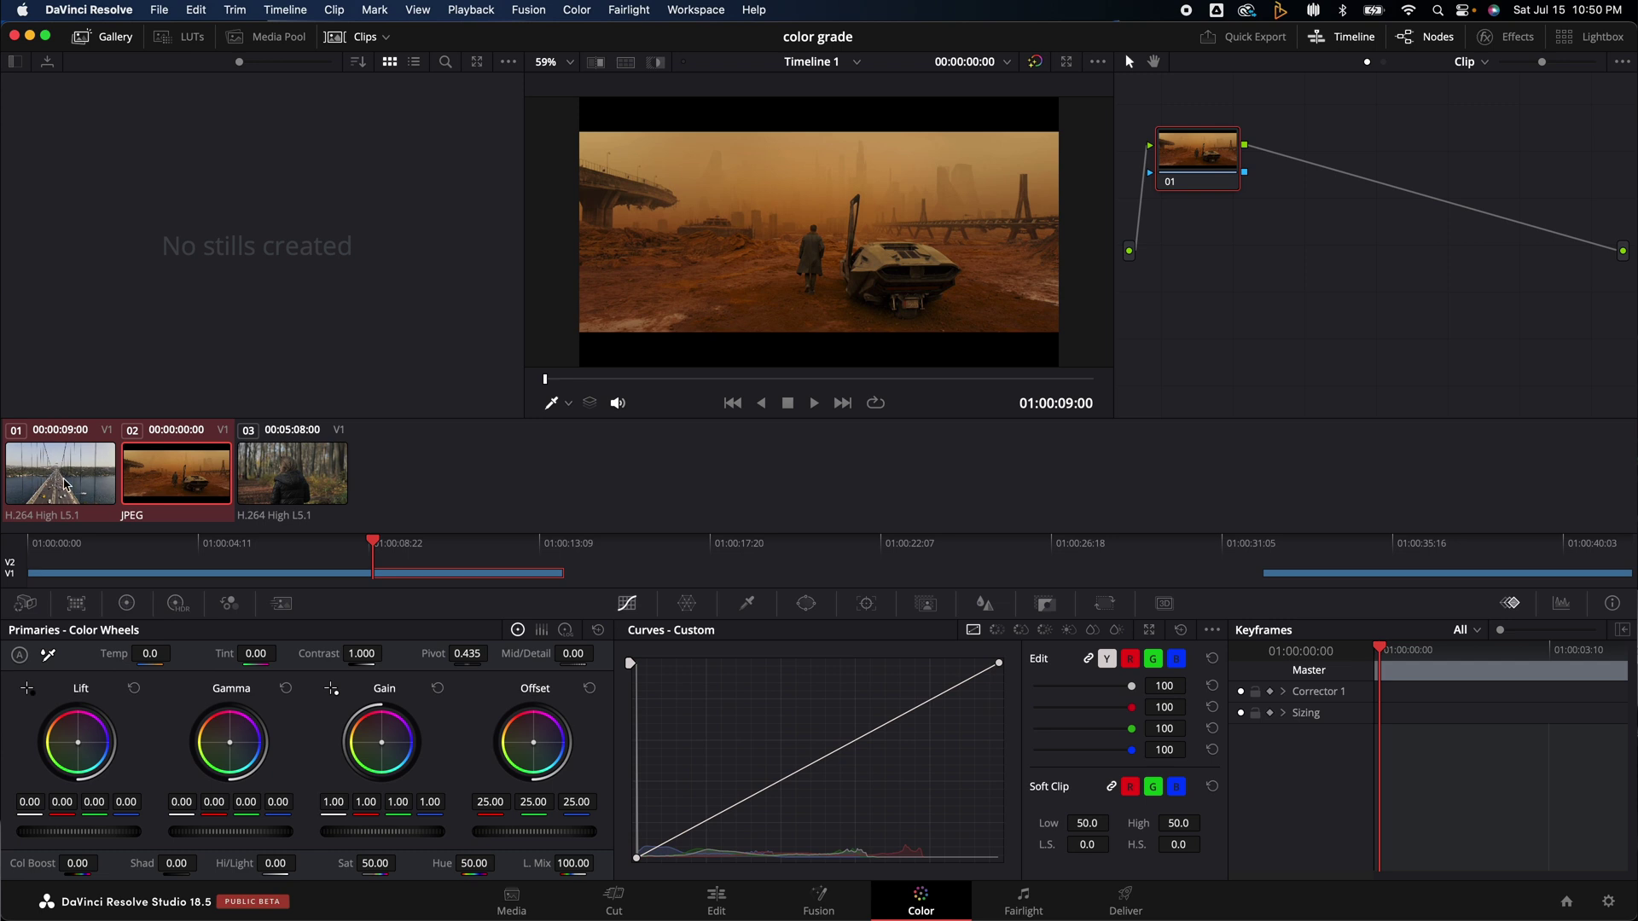
right_click(157, 467)
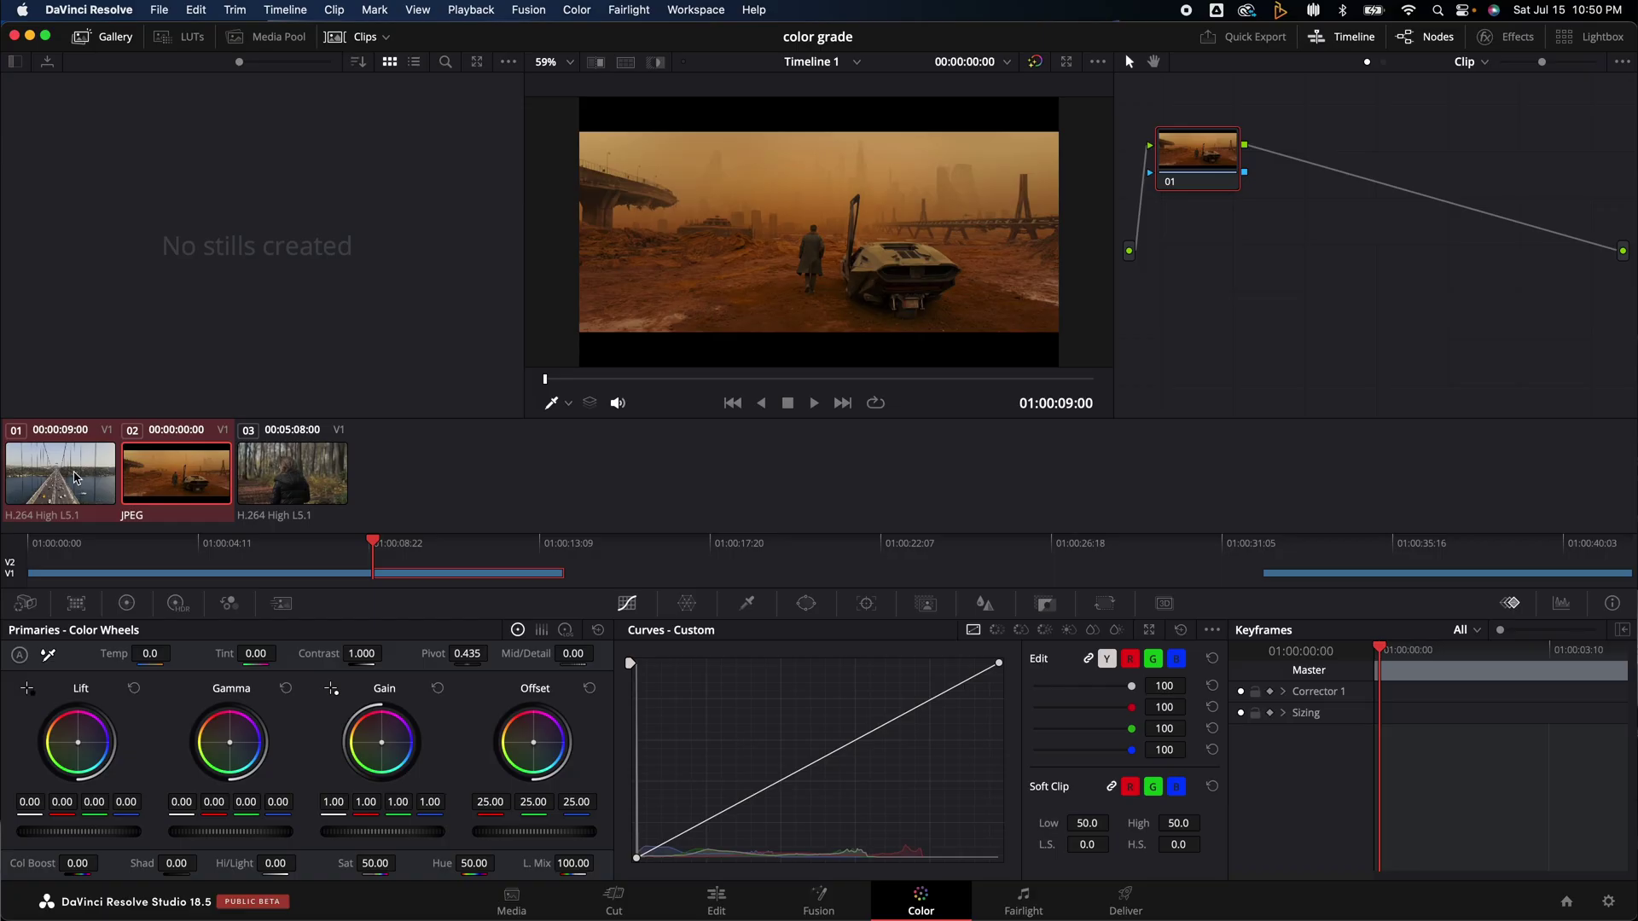
right_click(75, 478)
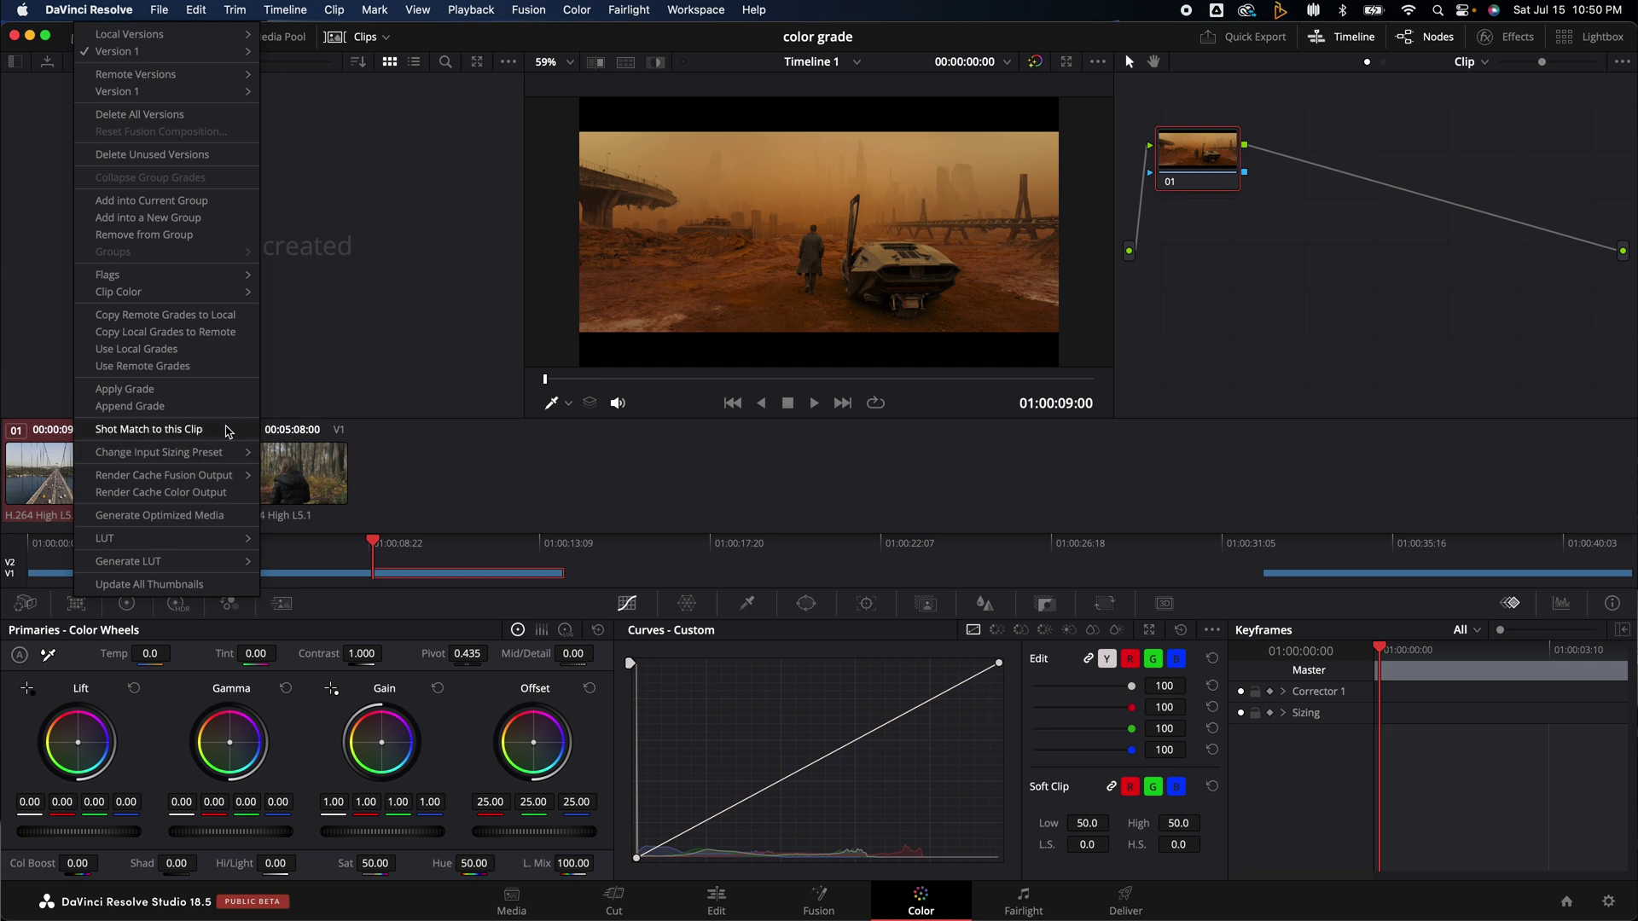
Shot-match the BladeRunner still to the bridge clip, then select clip 01.
click(228, 432)
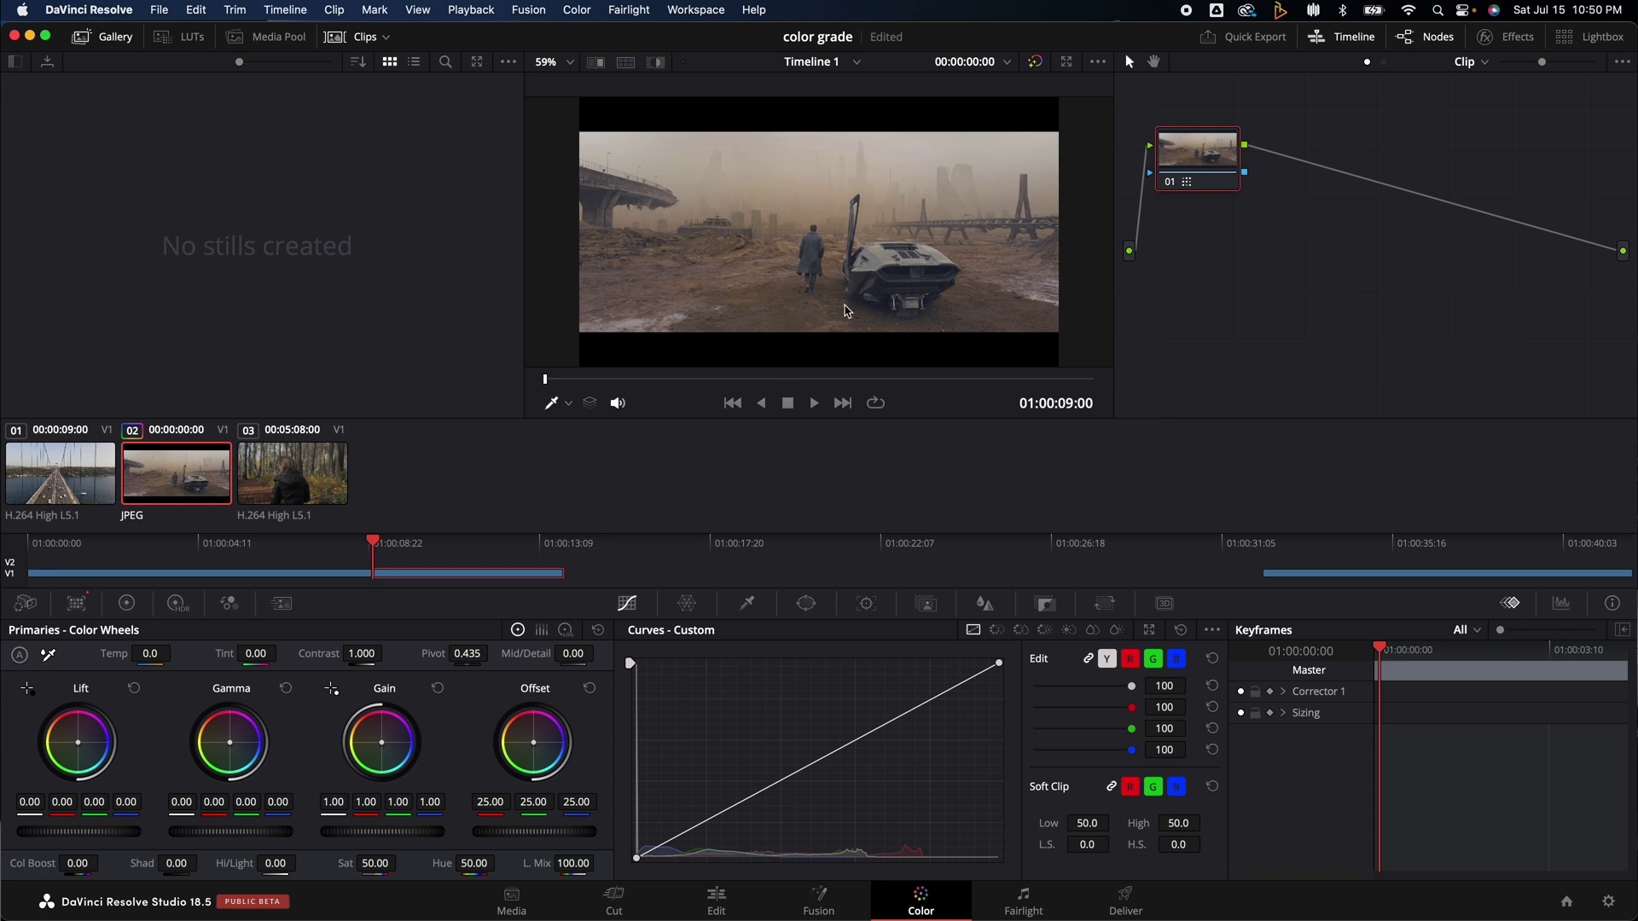
click(72, 483)
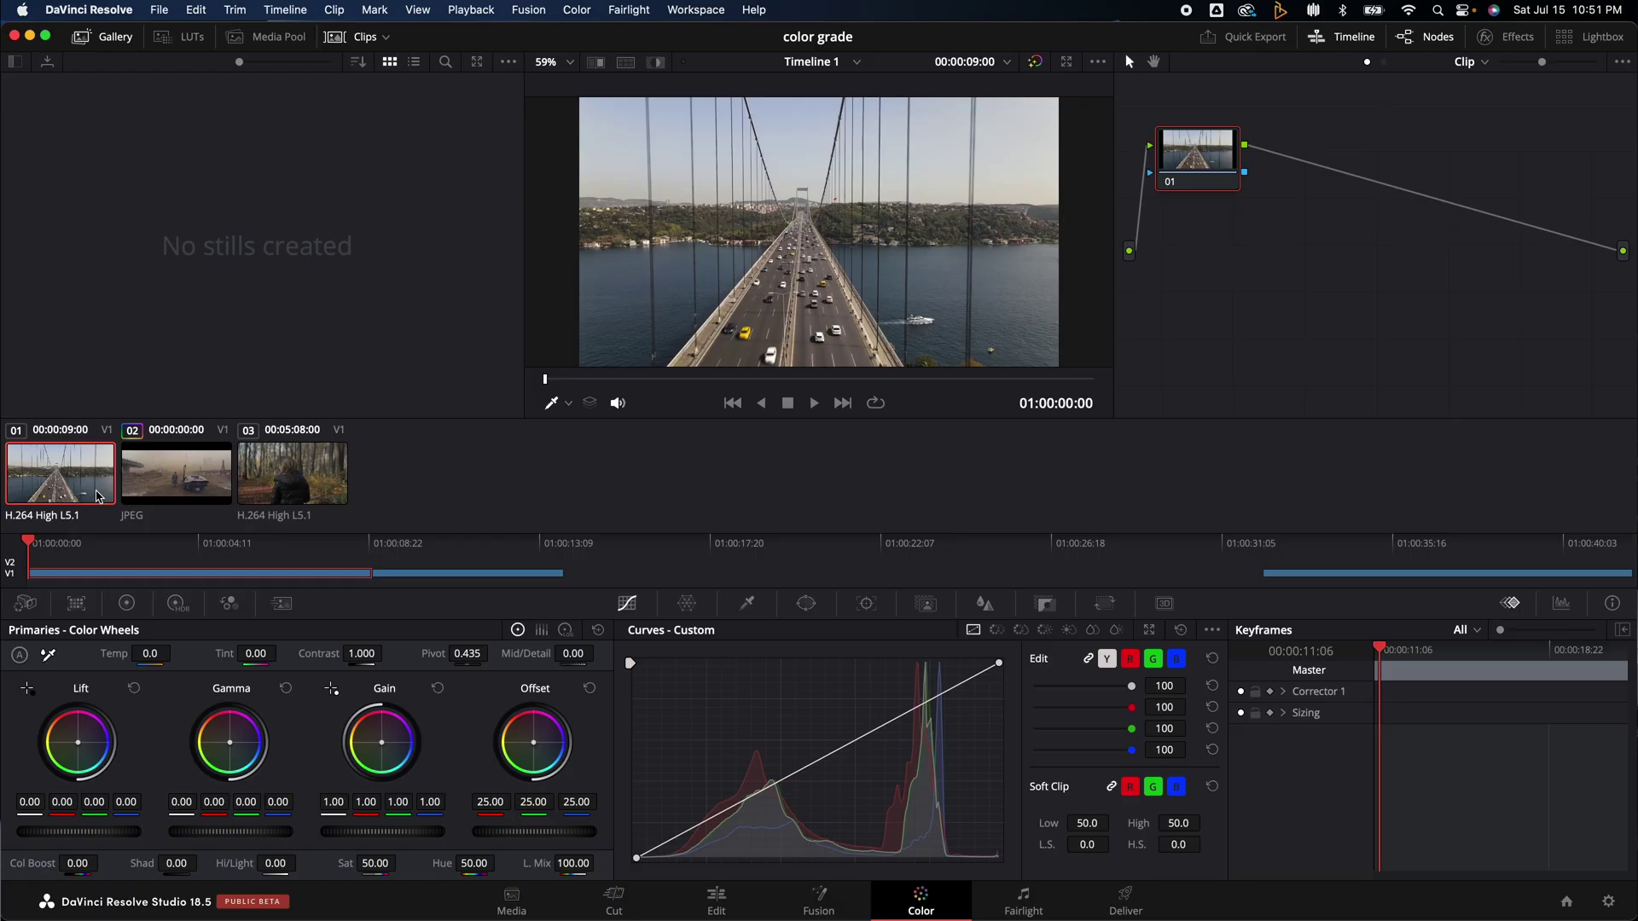
Shot-match the bridge clip to the BladeRunner still's warm orange look and review clip 01.
click(158, 478)
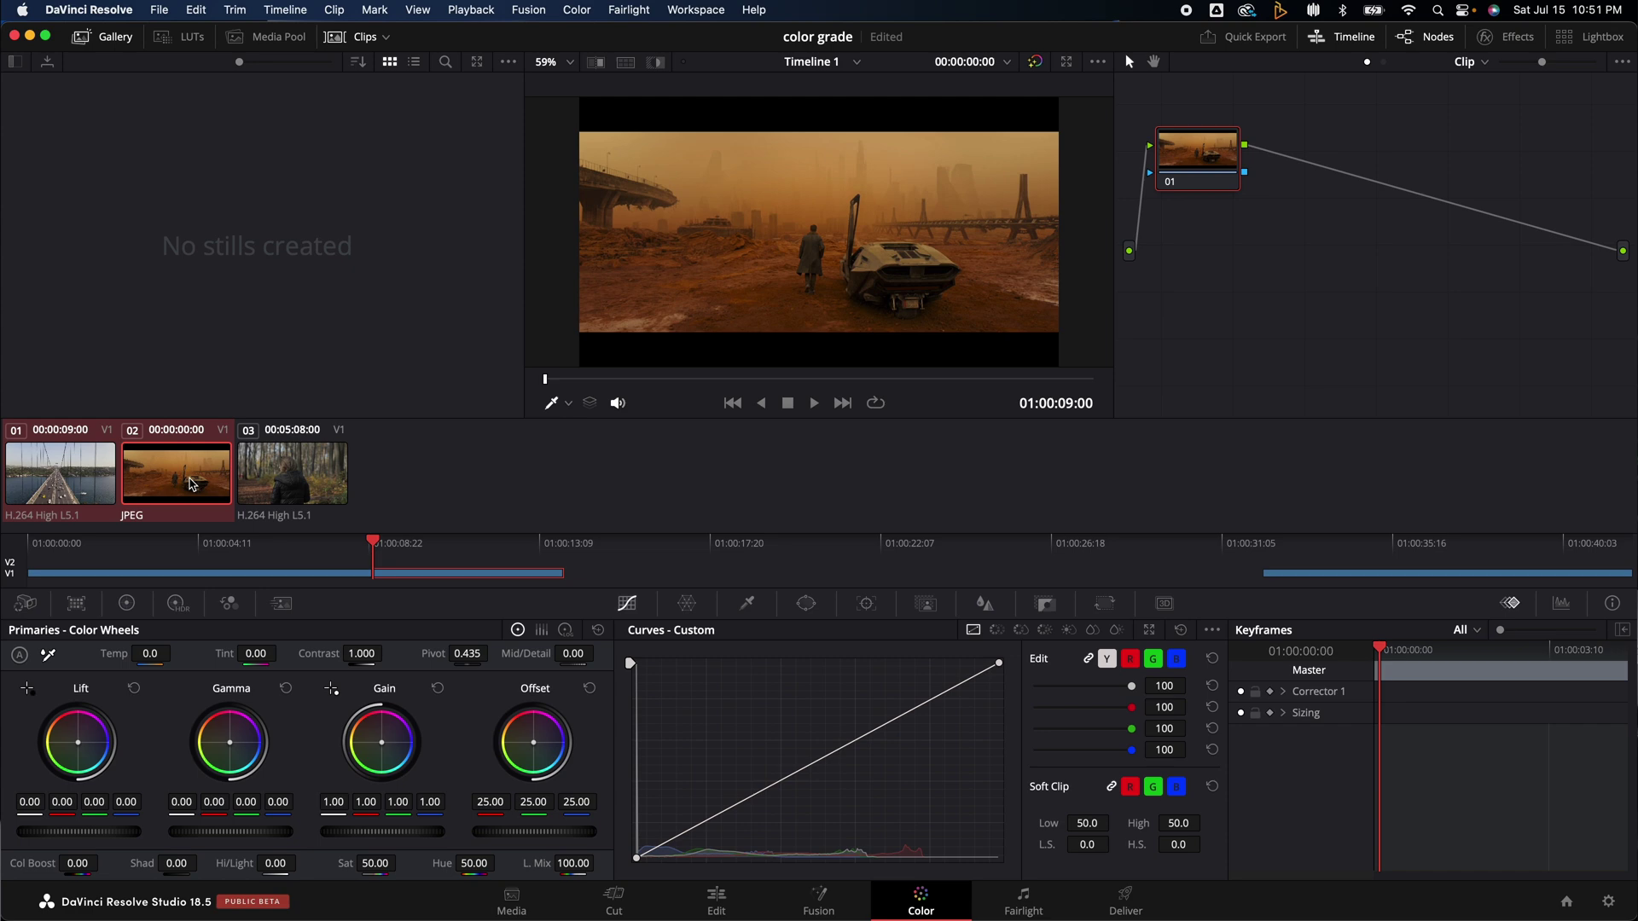
right_click(192, 485)
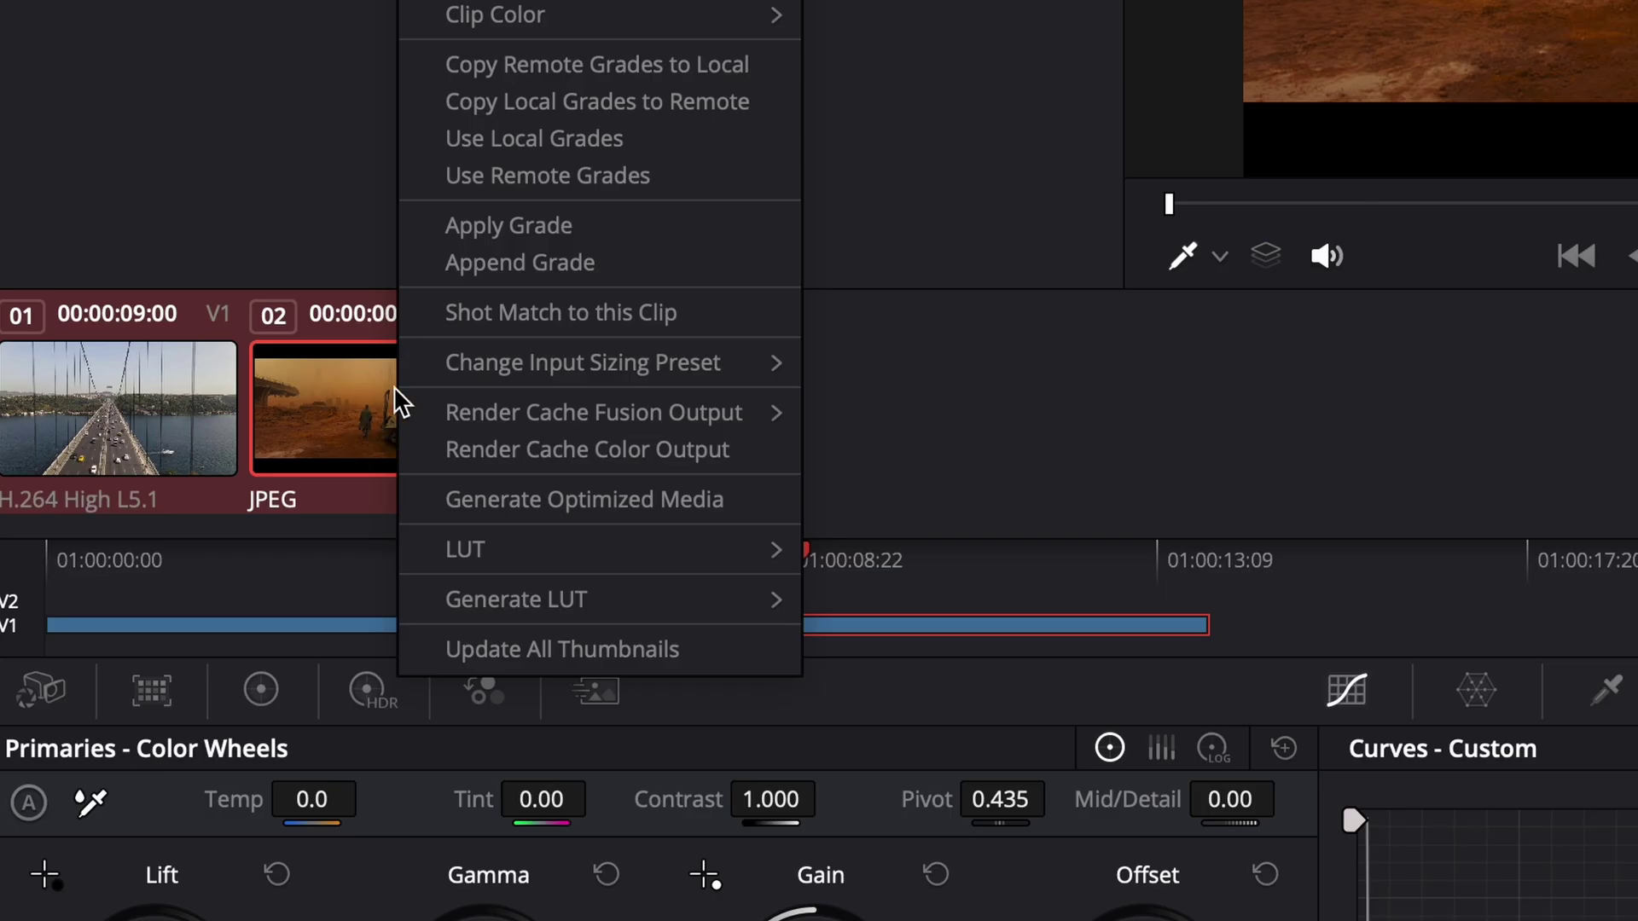
click(596, 314)
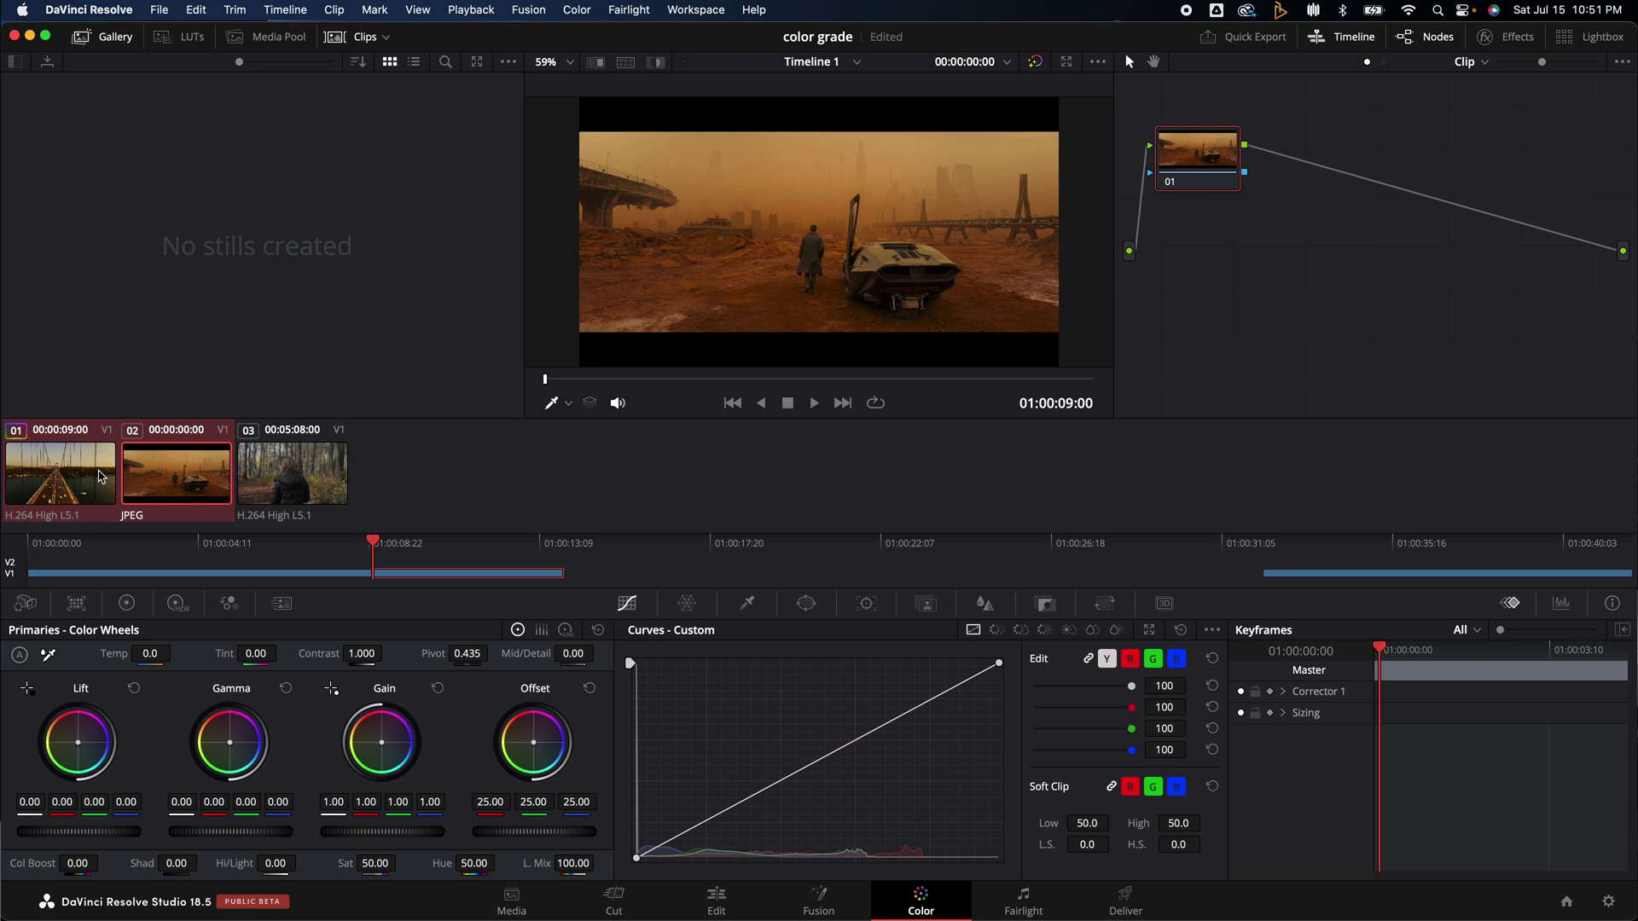
click(79, 474)
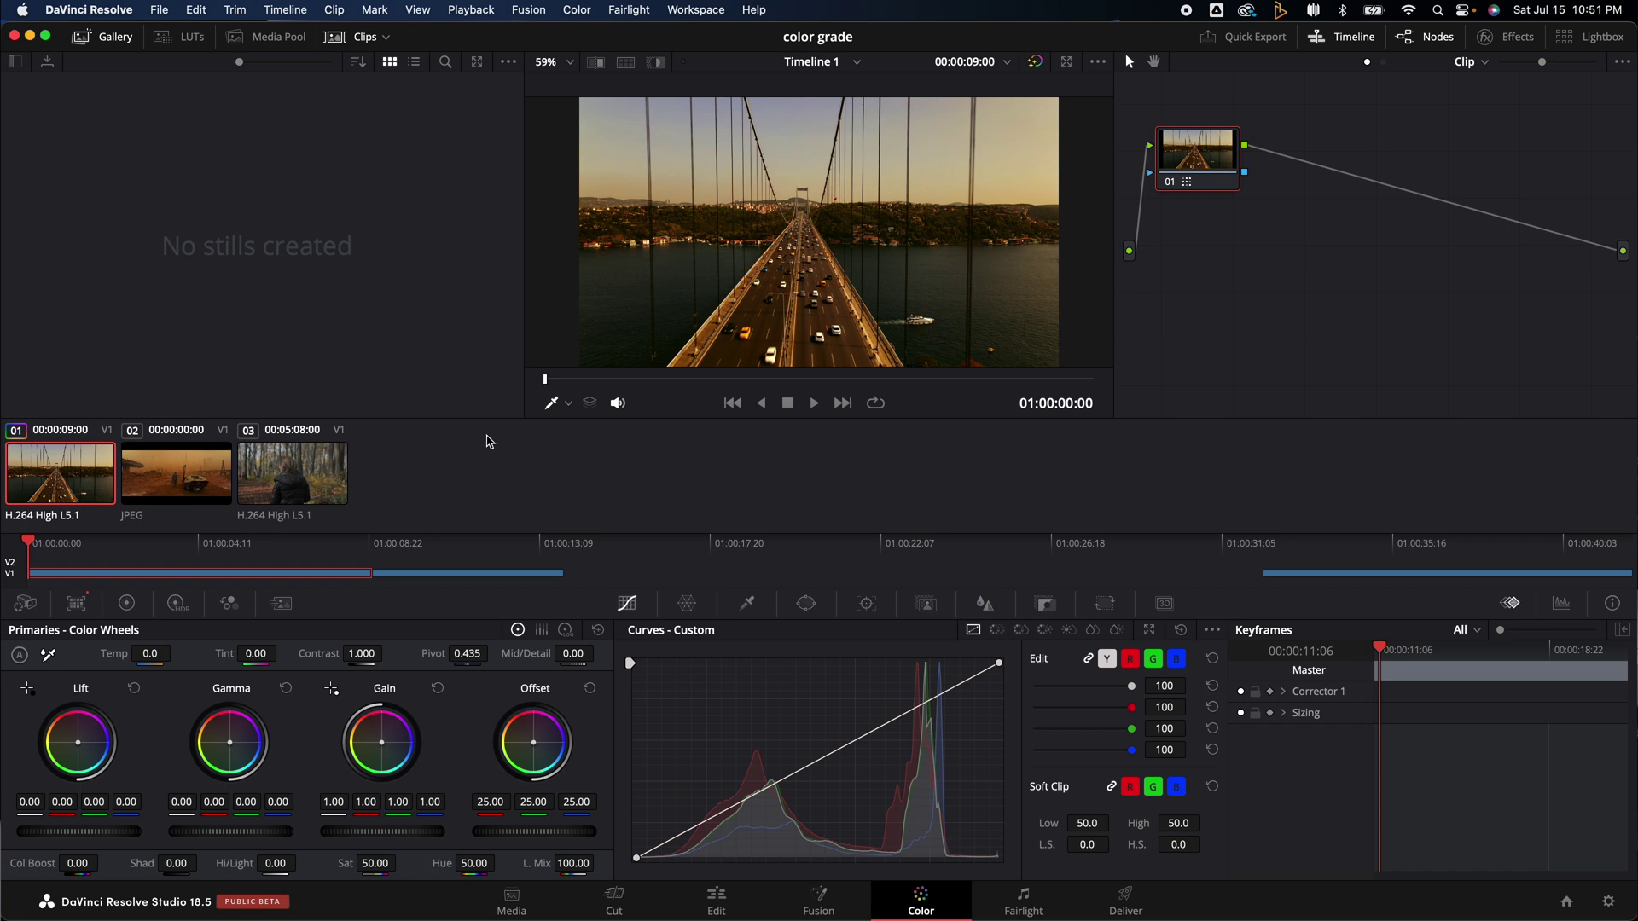
On the Edit page, add the foggy forest image to V1 after the autumn clip.
click(716, 901)
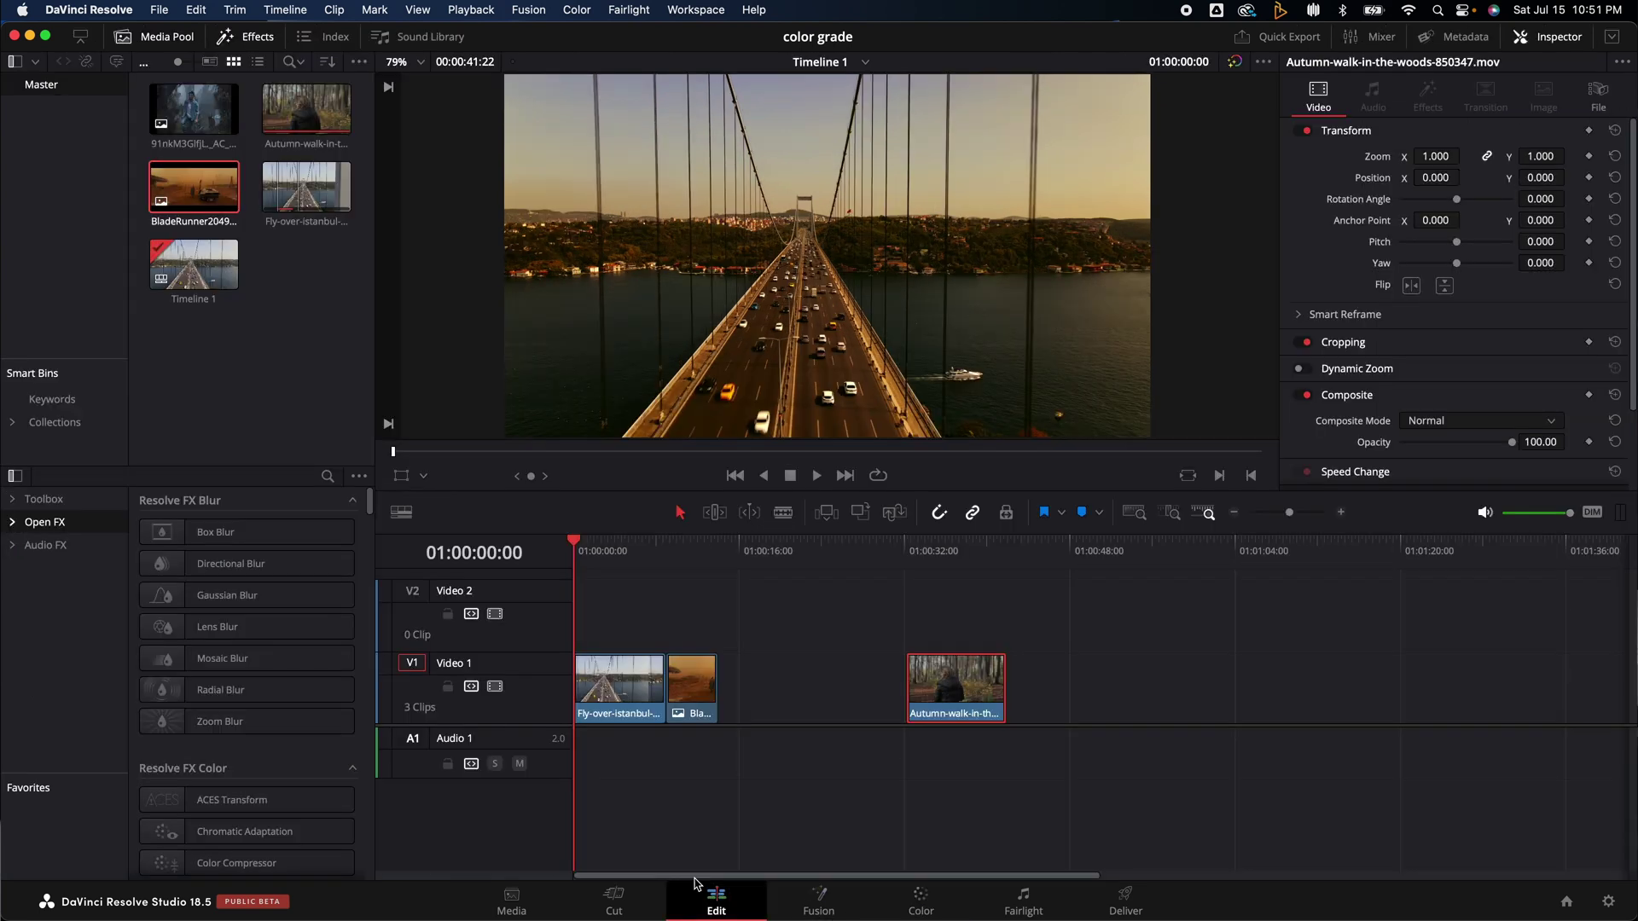
drag(194, 108, 1014, 664)
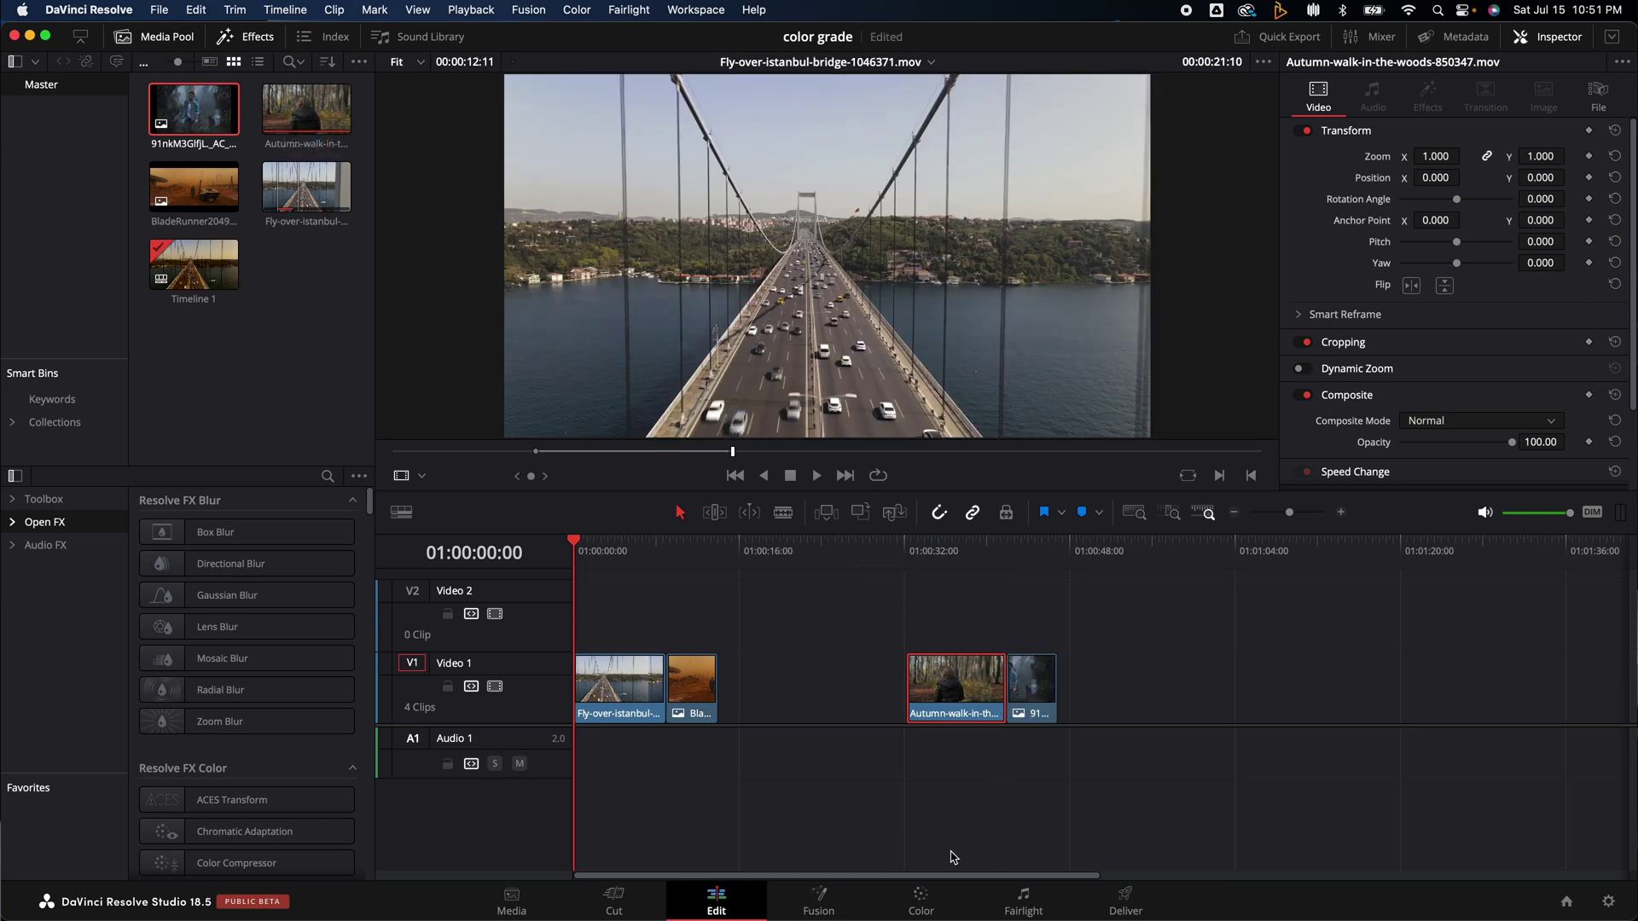
click(921, 900)
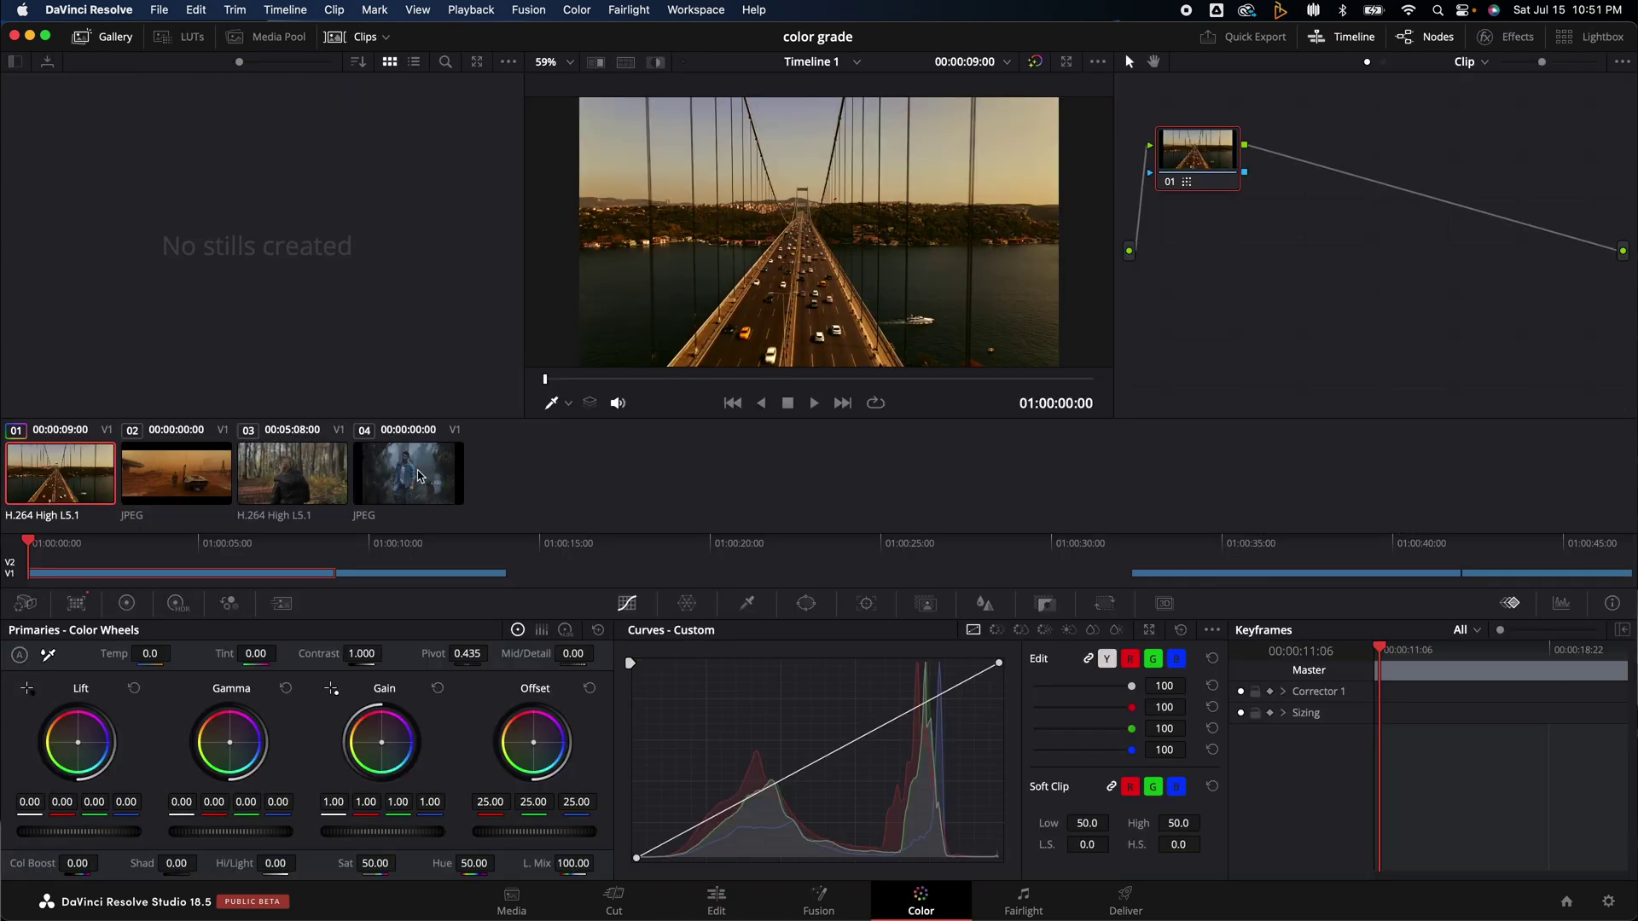
Shot-match the autumn walk clip (03) to the foggy forest image (04).
click(414, 479)
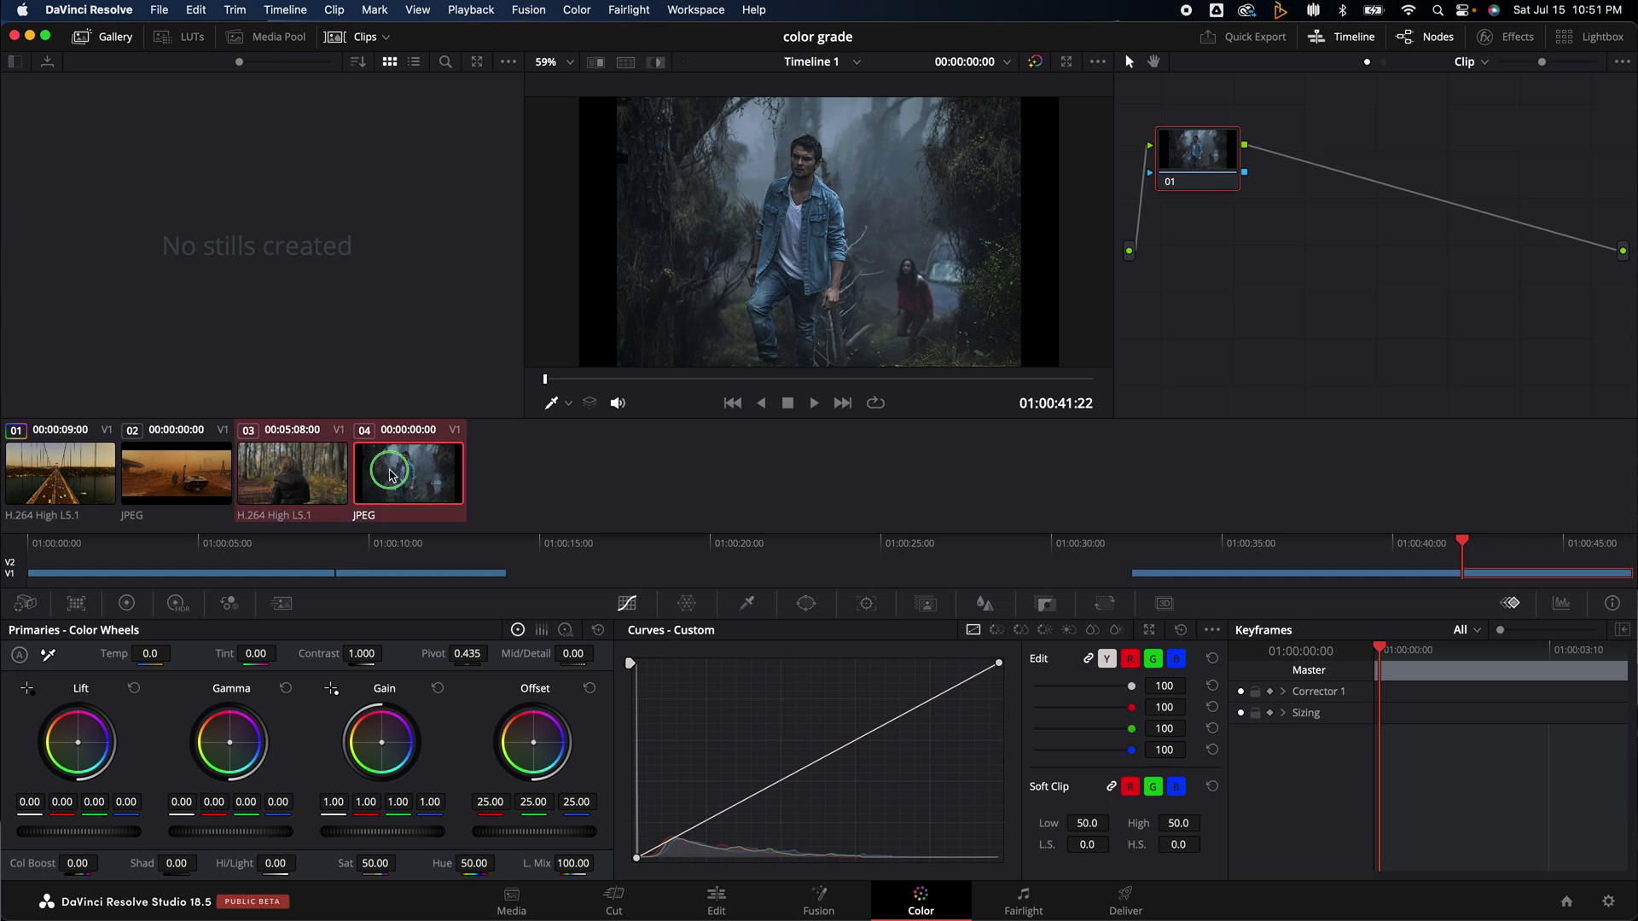
right_click(392, 476)
click(459, 429)
Compare the autumn and forest clips, then select the bridge clip's grading node.
click(321, 473)
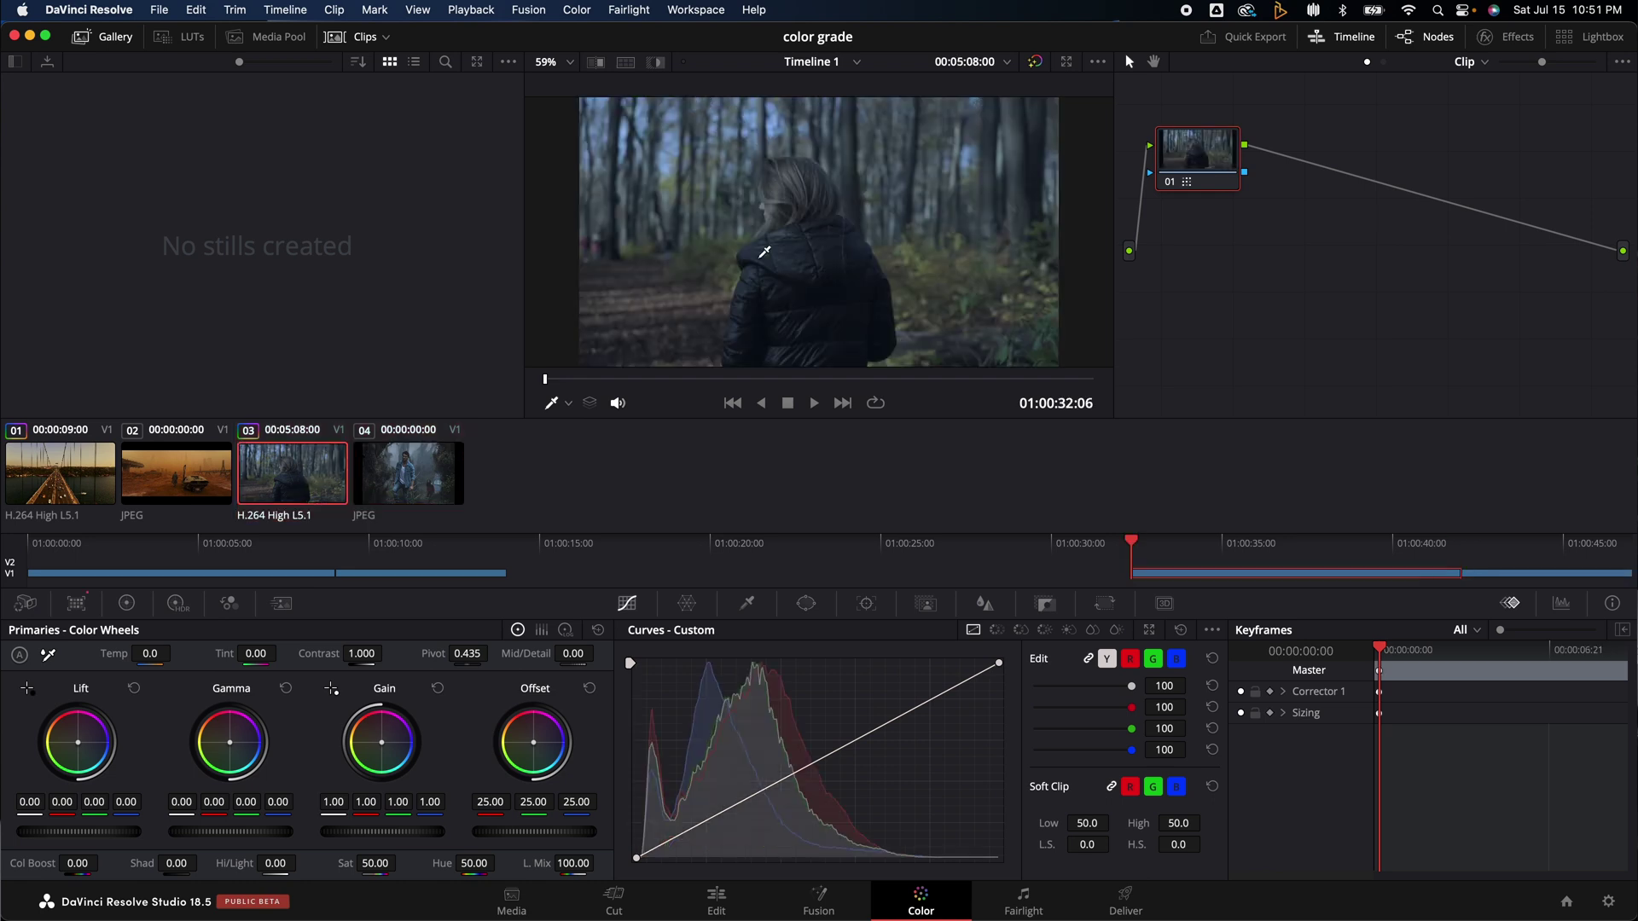
click(435, 485)
click(333, 484)
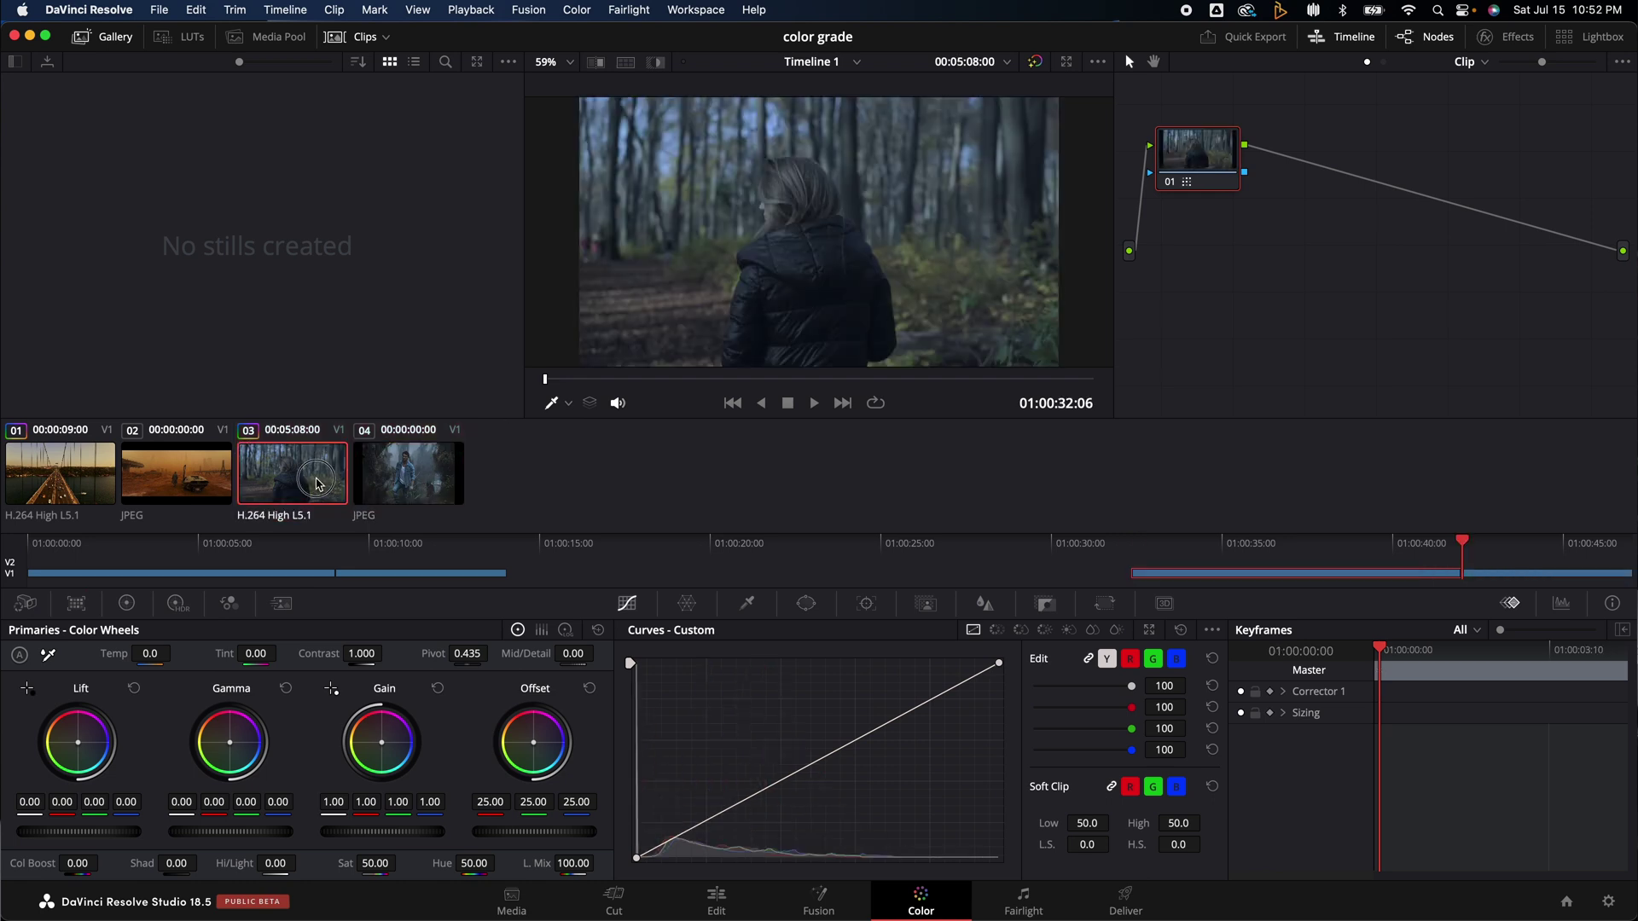
click(406, 478)
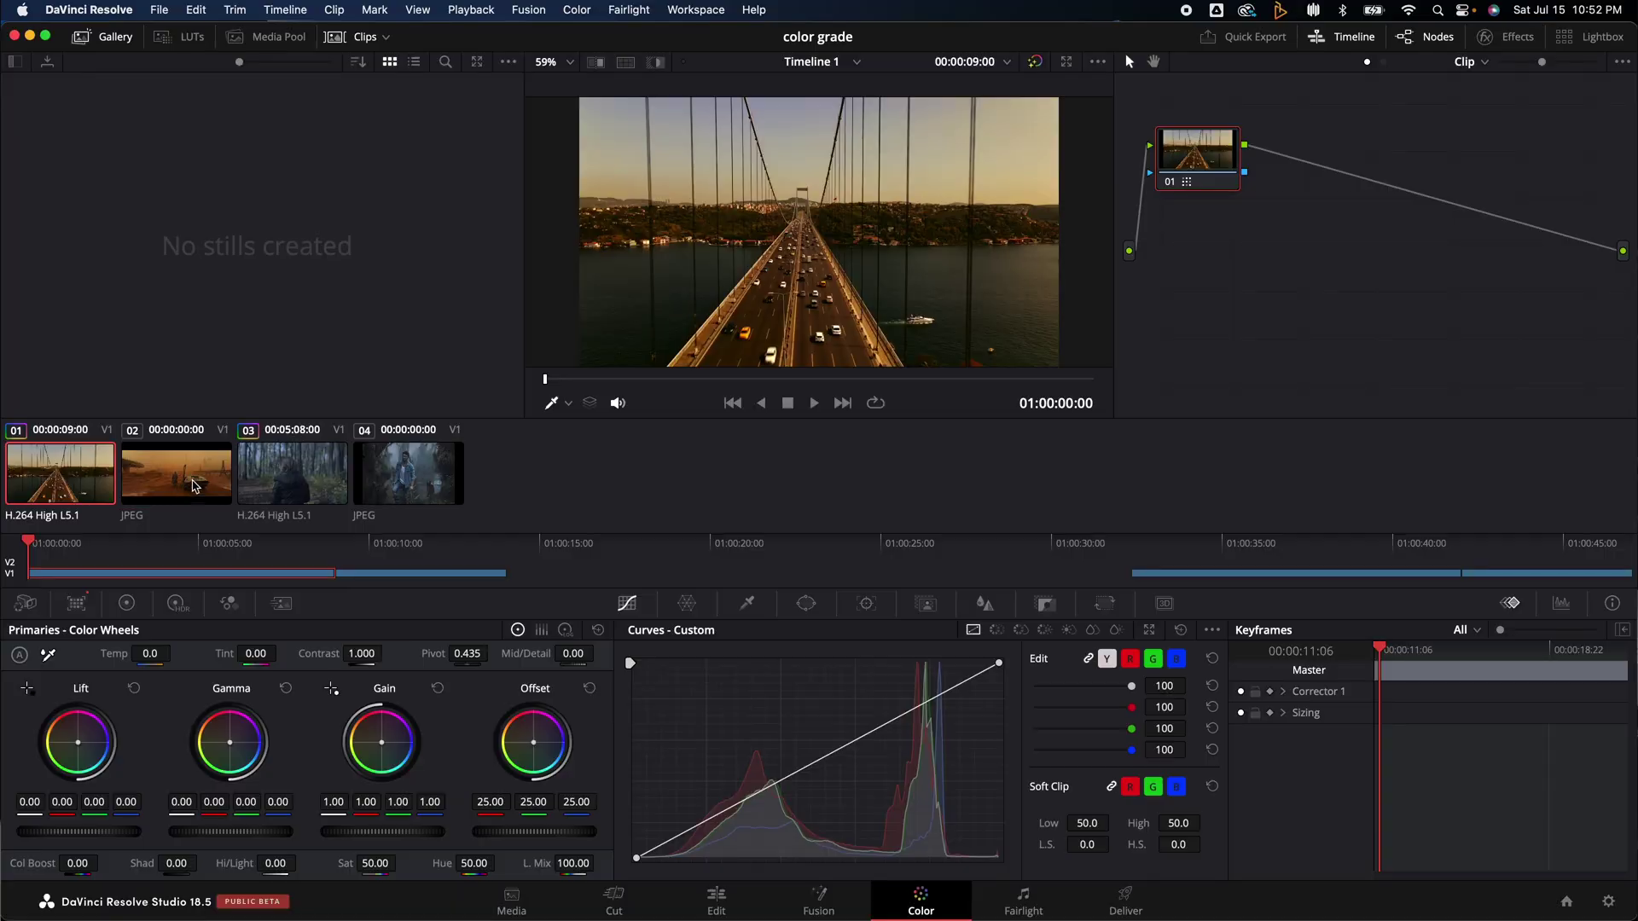
click(1192, 155)
Delete node 01 and add three serial nodes (01, 02, 03) with Option+S.
key(Delete)
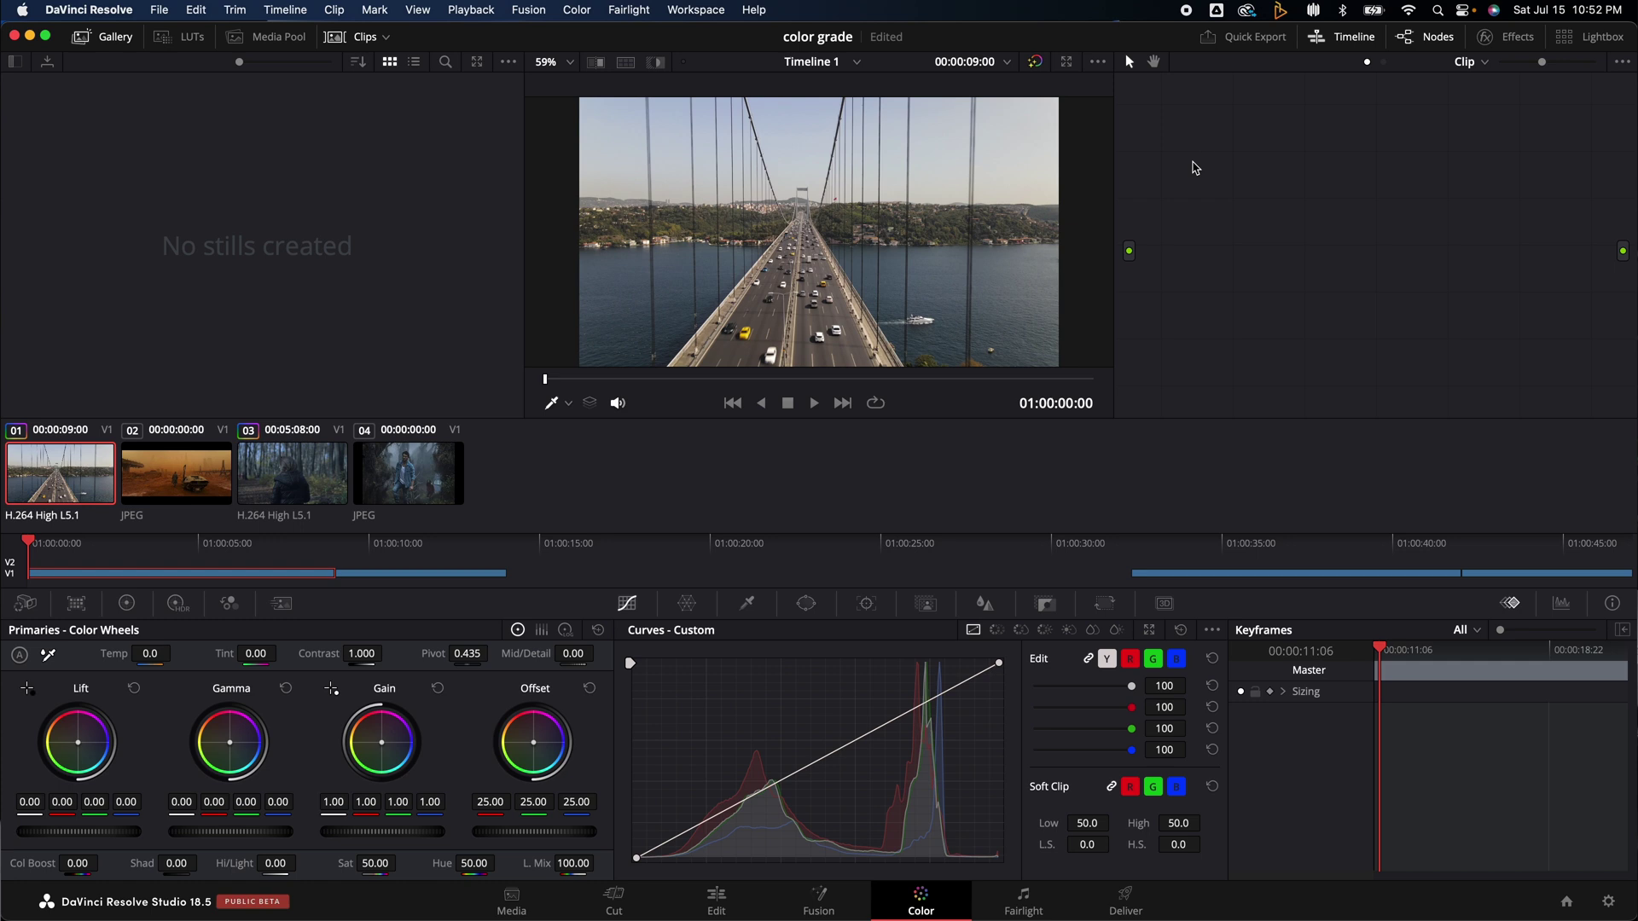
key(alt+s)
key(alt+s)
key(alt+s)
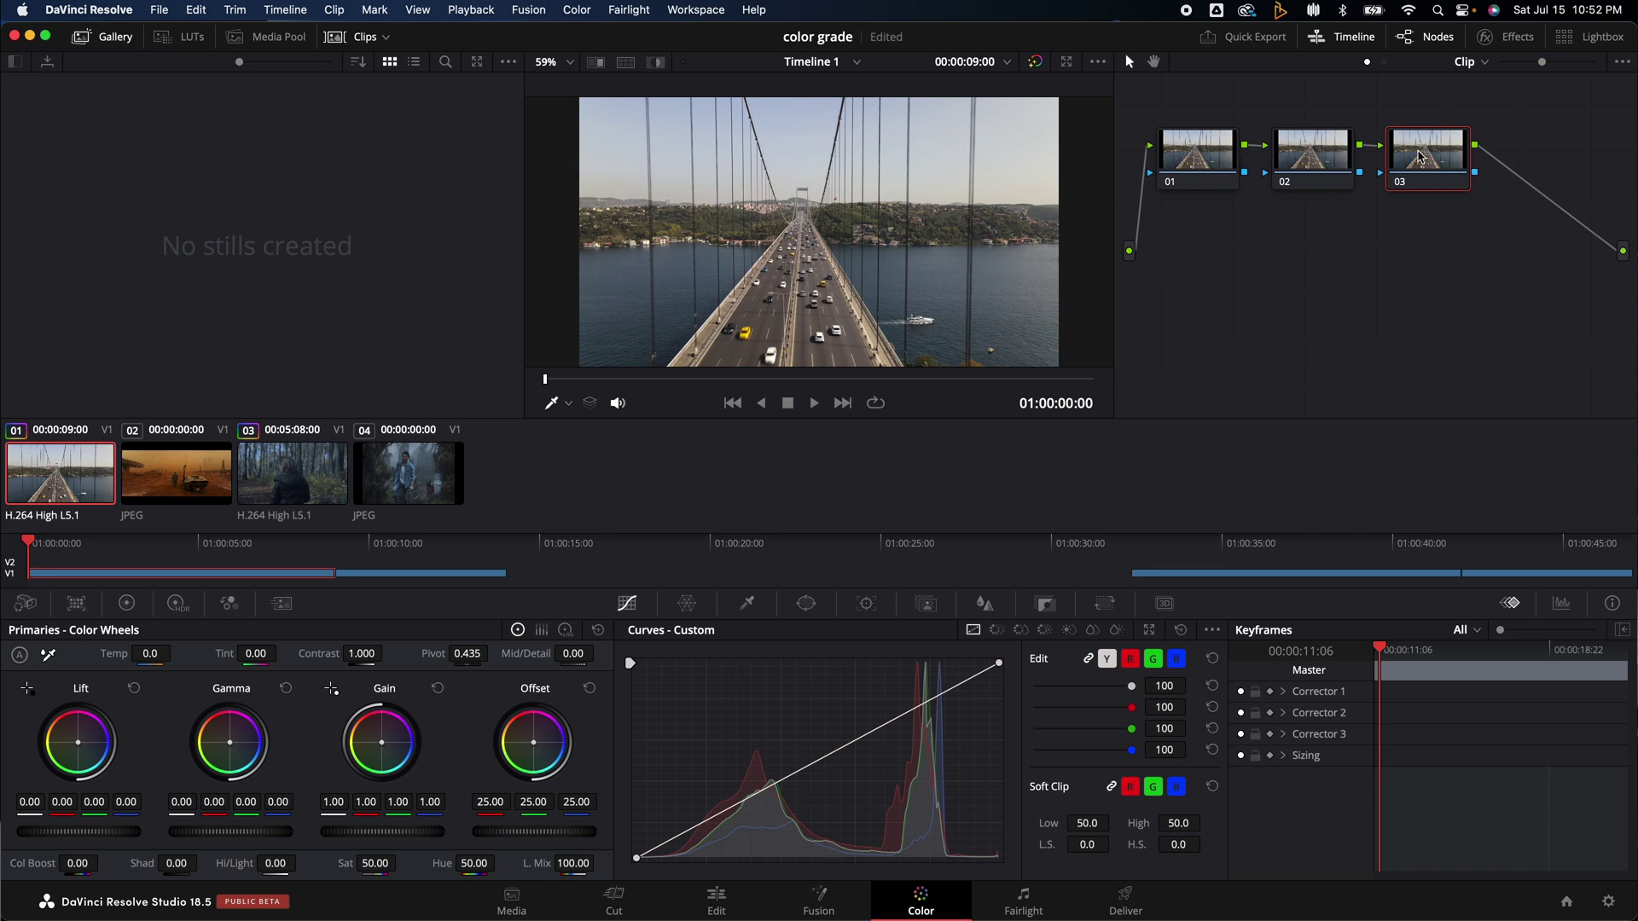
Shot-match the bridge clip to clip 02's golden look on node 03, then review clip 01.
click(177, 470)
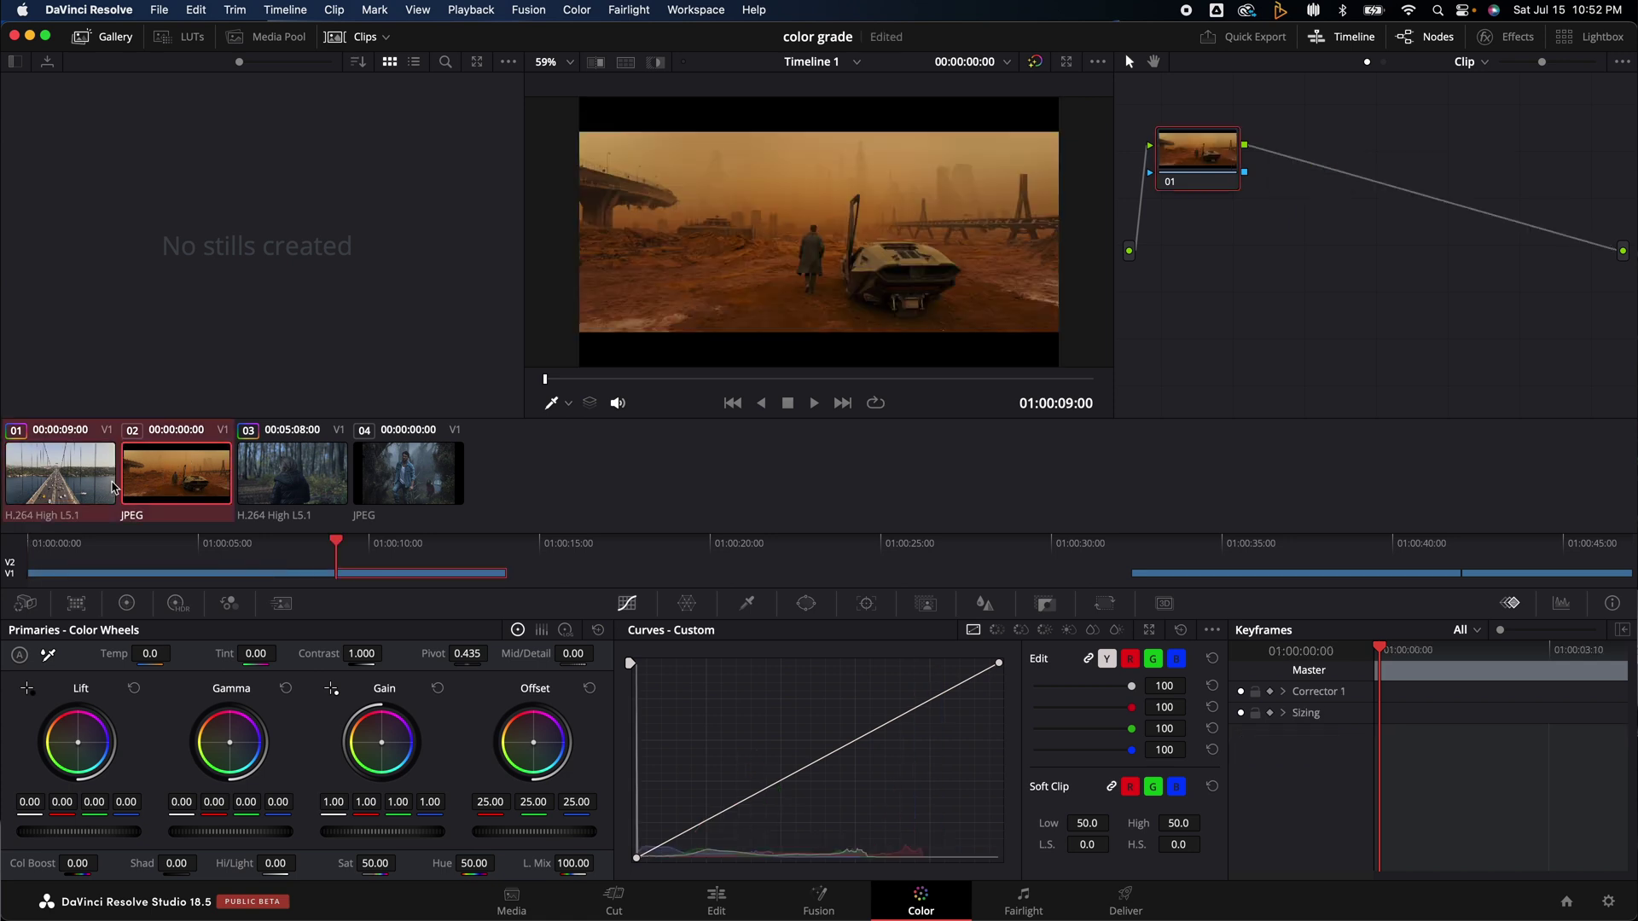
right_click(177, 470)
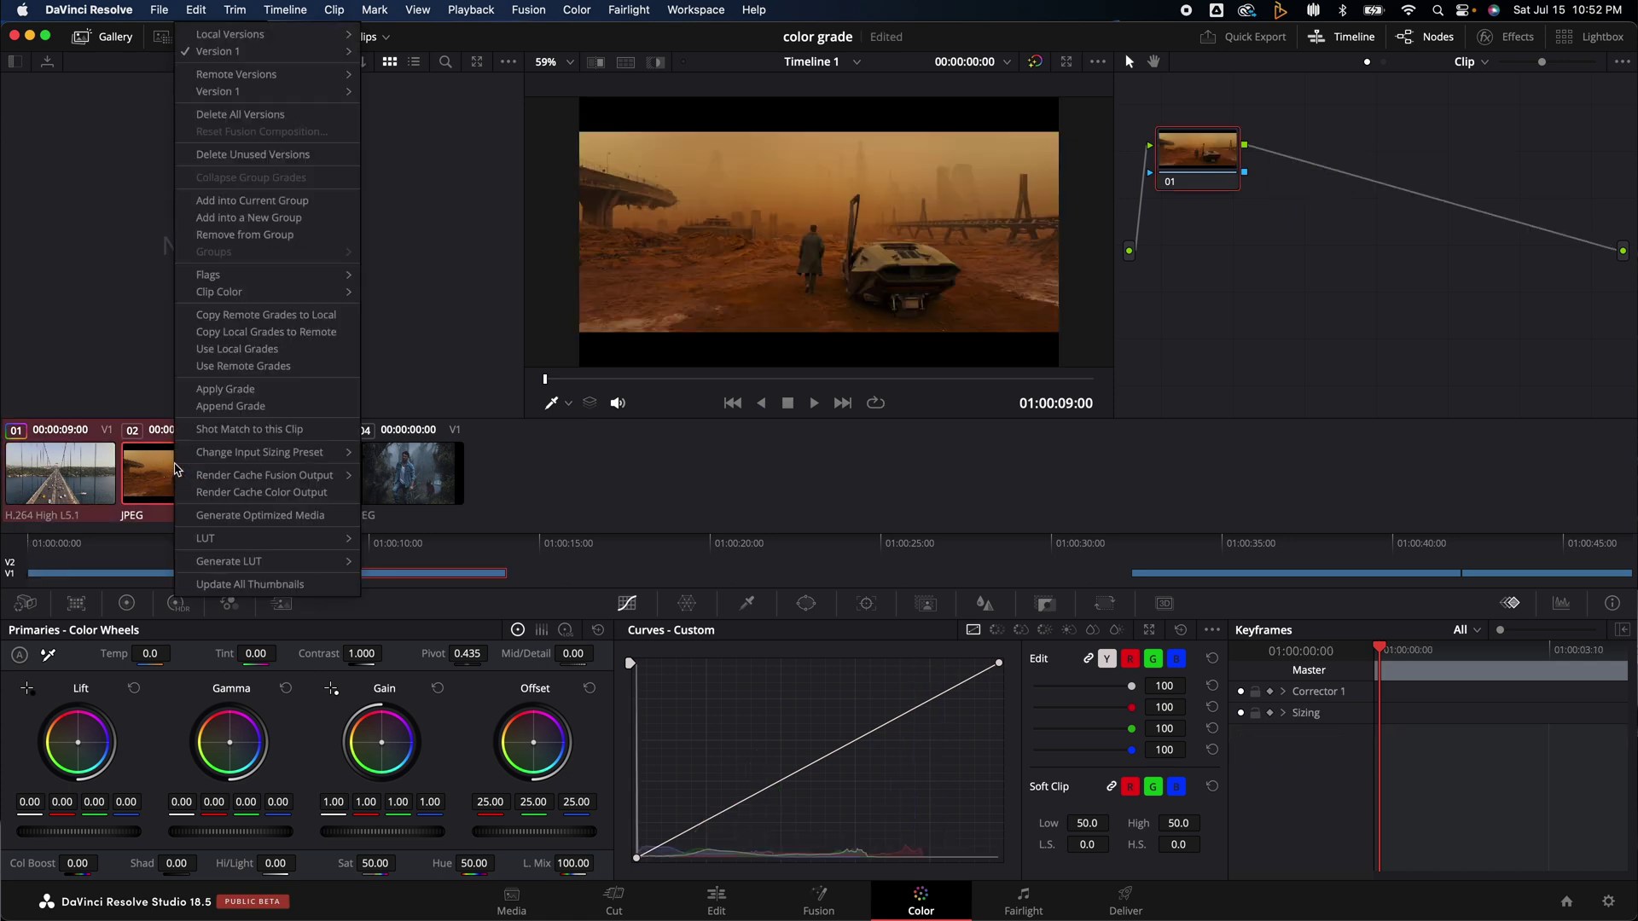
click(230, 429)
click(85, 480)
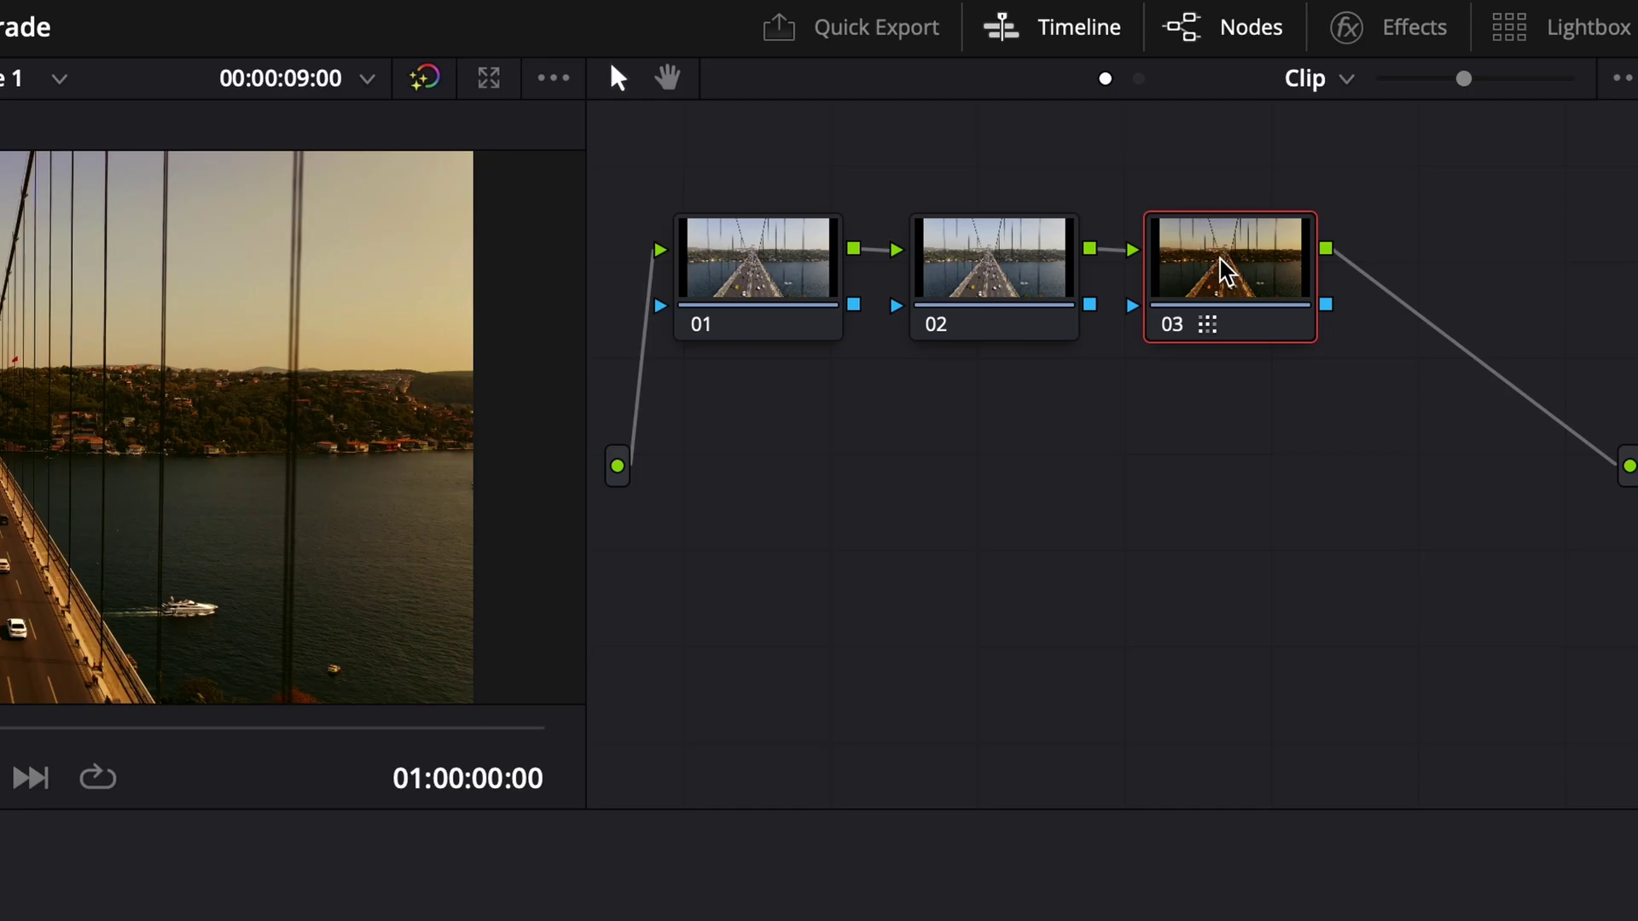
On node 02, pull a custom curve point down and raise a low point, then check nodes 01 and 03.
click(995, 267)
mouse_move(932, 699)
mouse_down()
mouse_move(930, 678)
mouse_move(927, 728)
mouse_up()
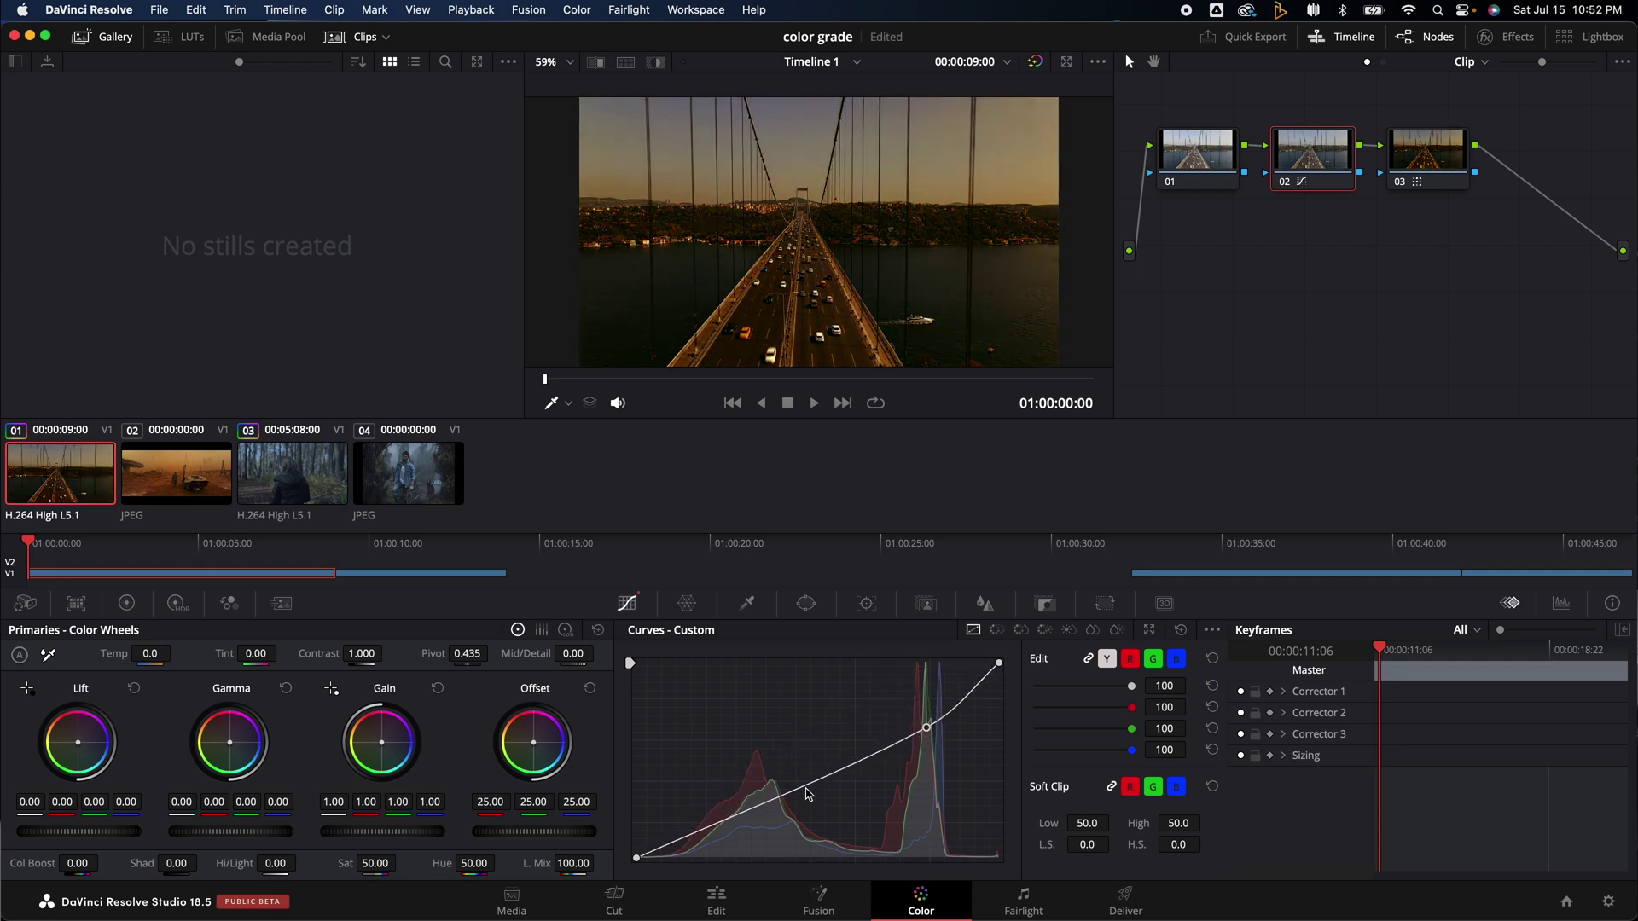
click(714, 815)
drag(714, 815, 702, 796)
click(1203, 155)
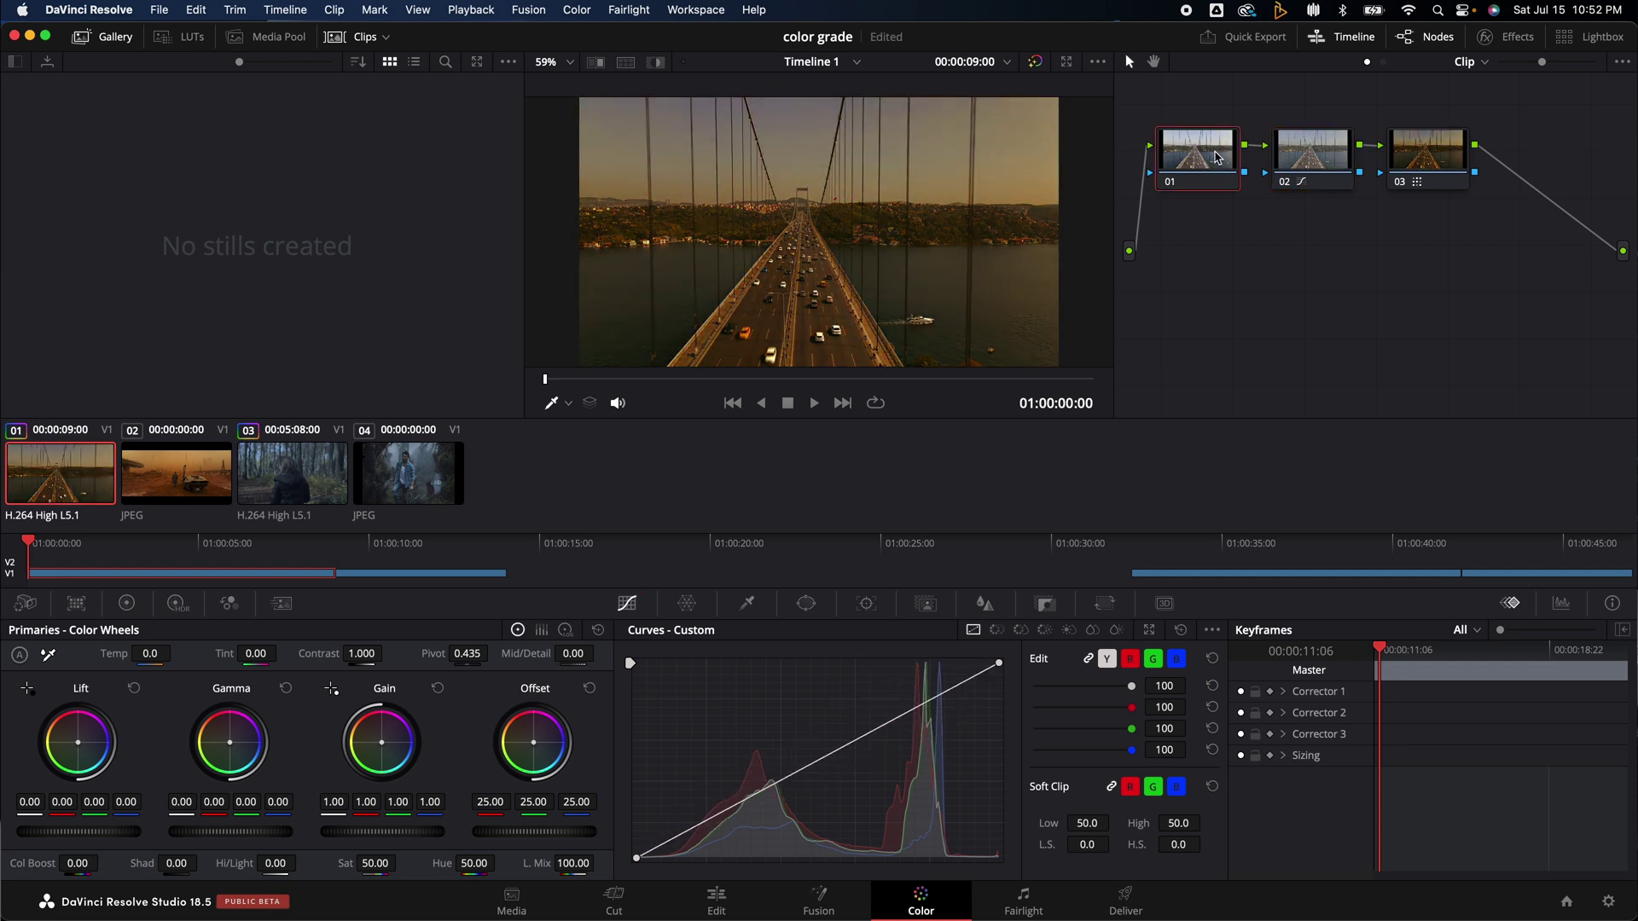
click(1435, 164)
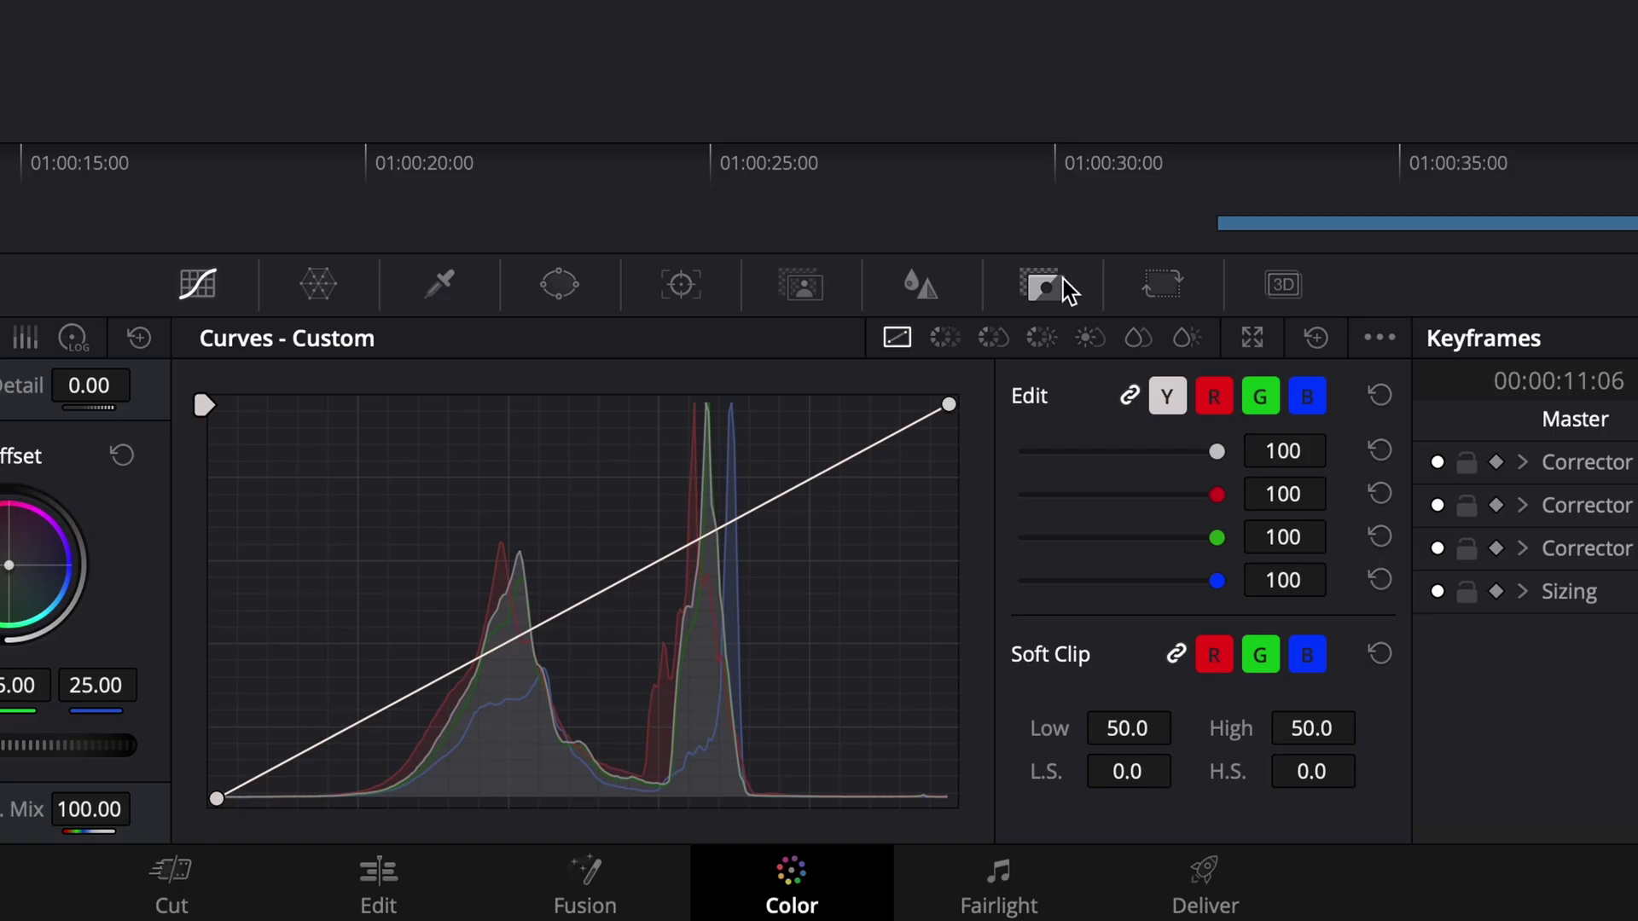
In the third node's Key palette, ease key output gain down and raise saturation to 77.40.
click(1046, 604)
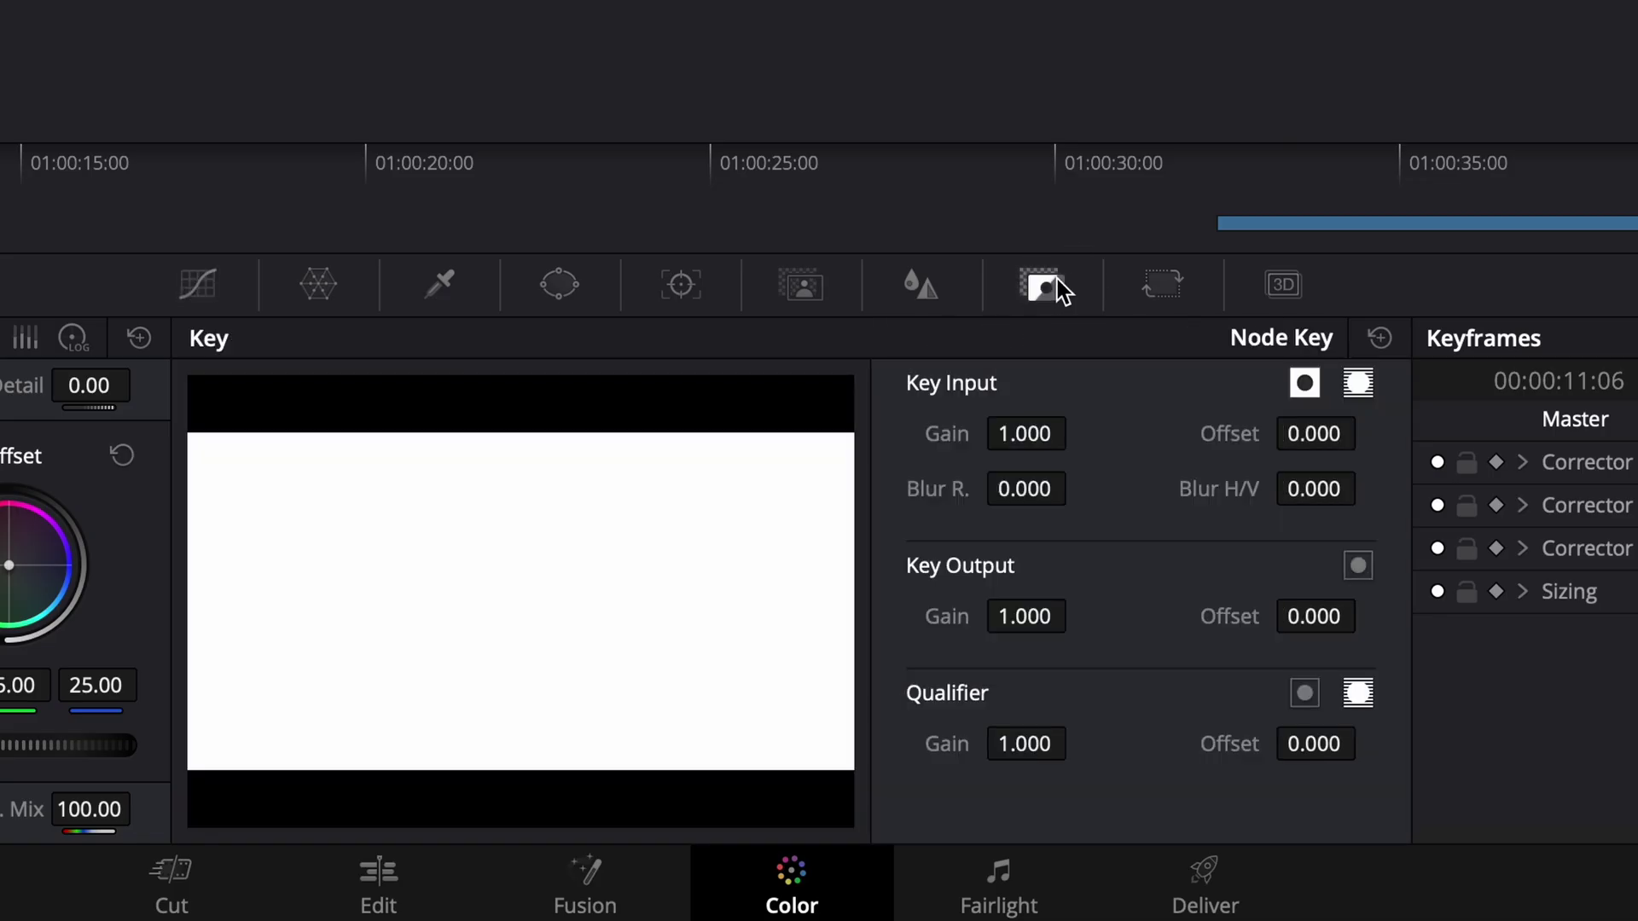
mouse_move(1045, 618)
mouse_down()
mouse_move(575, 603)
mouse_move(1043, 618)
mouse_up()
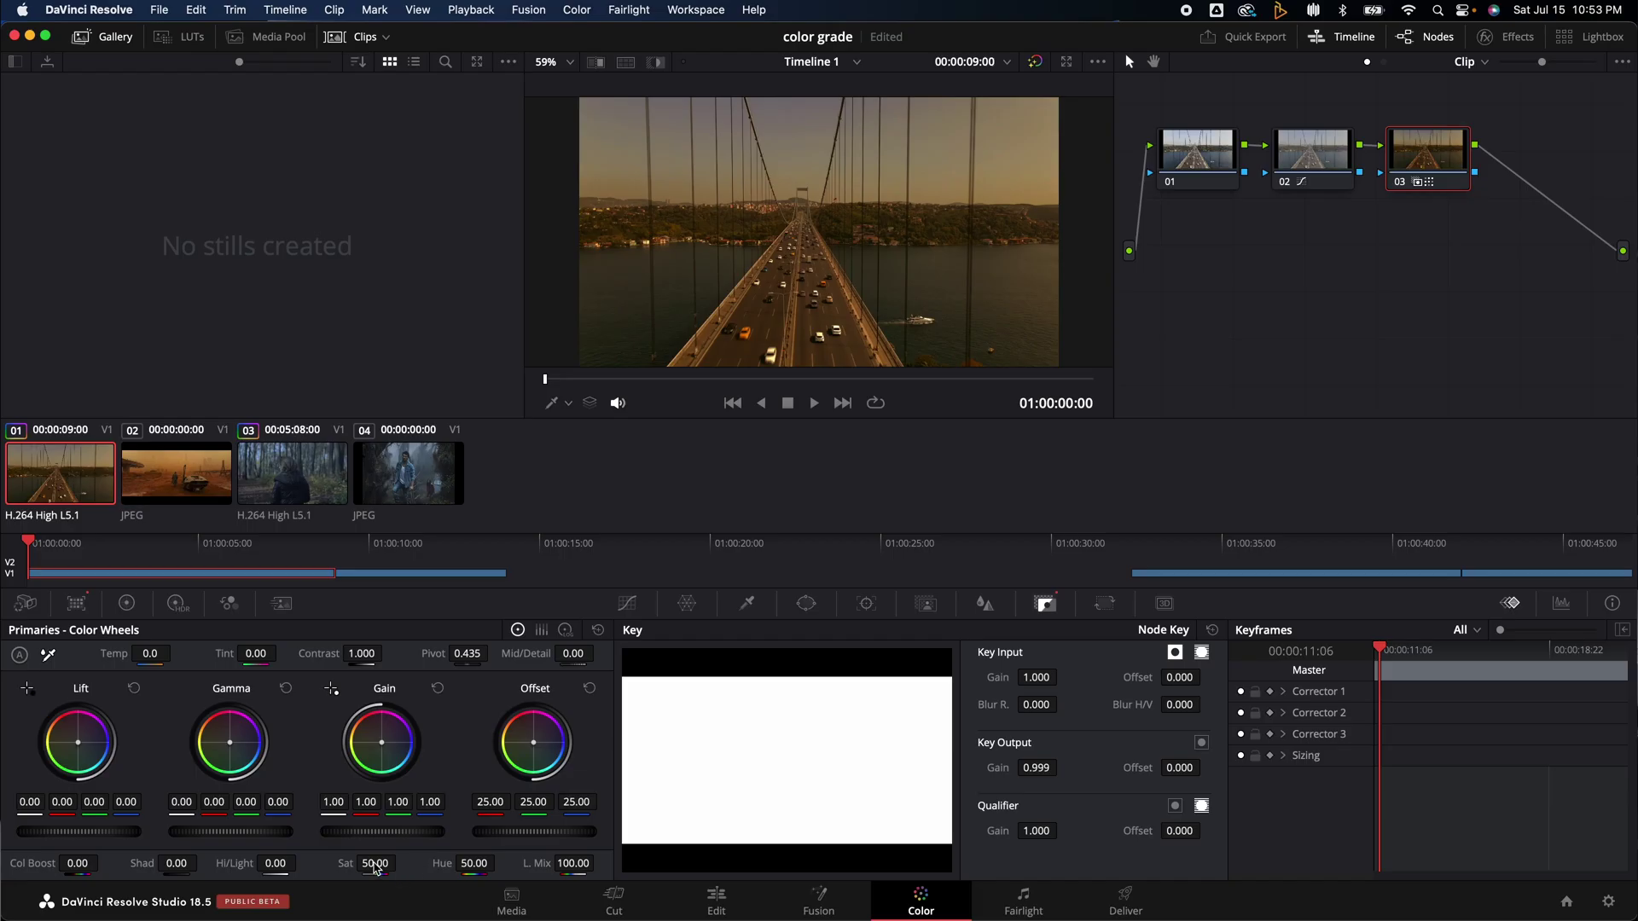
drag(375, 869, 500, 862)
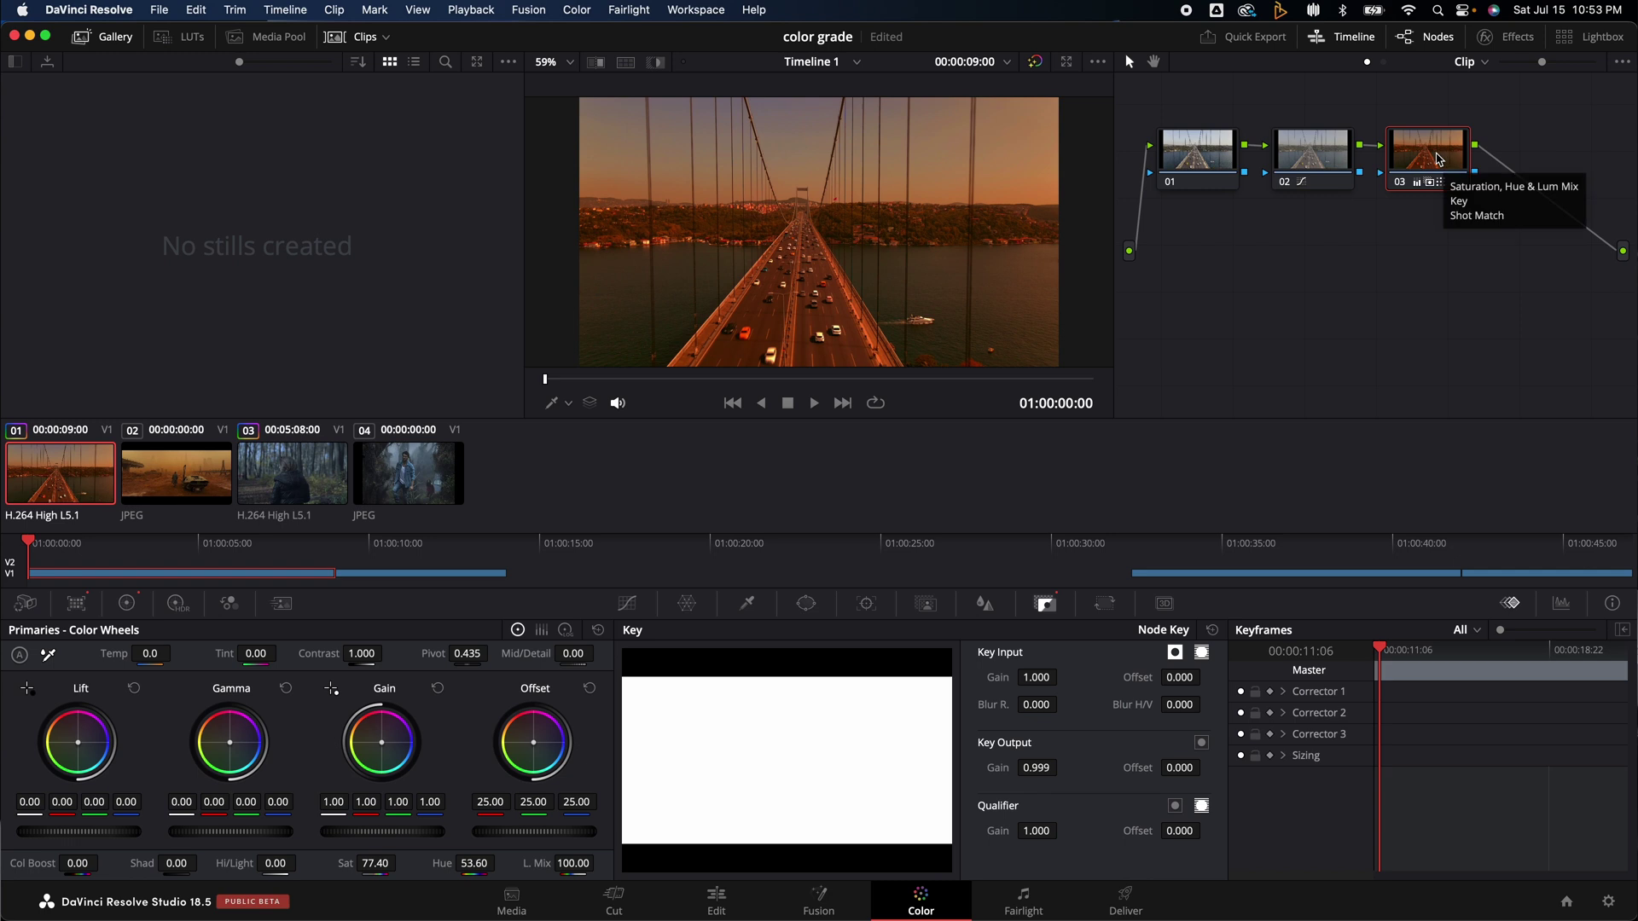
Disable node 03 with Cmd+D and compare nodes 02 and 01.
key(super+d)
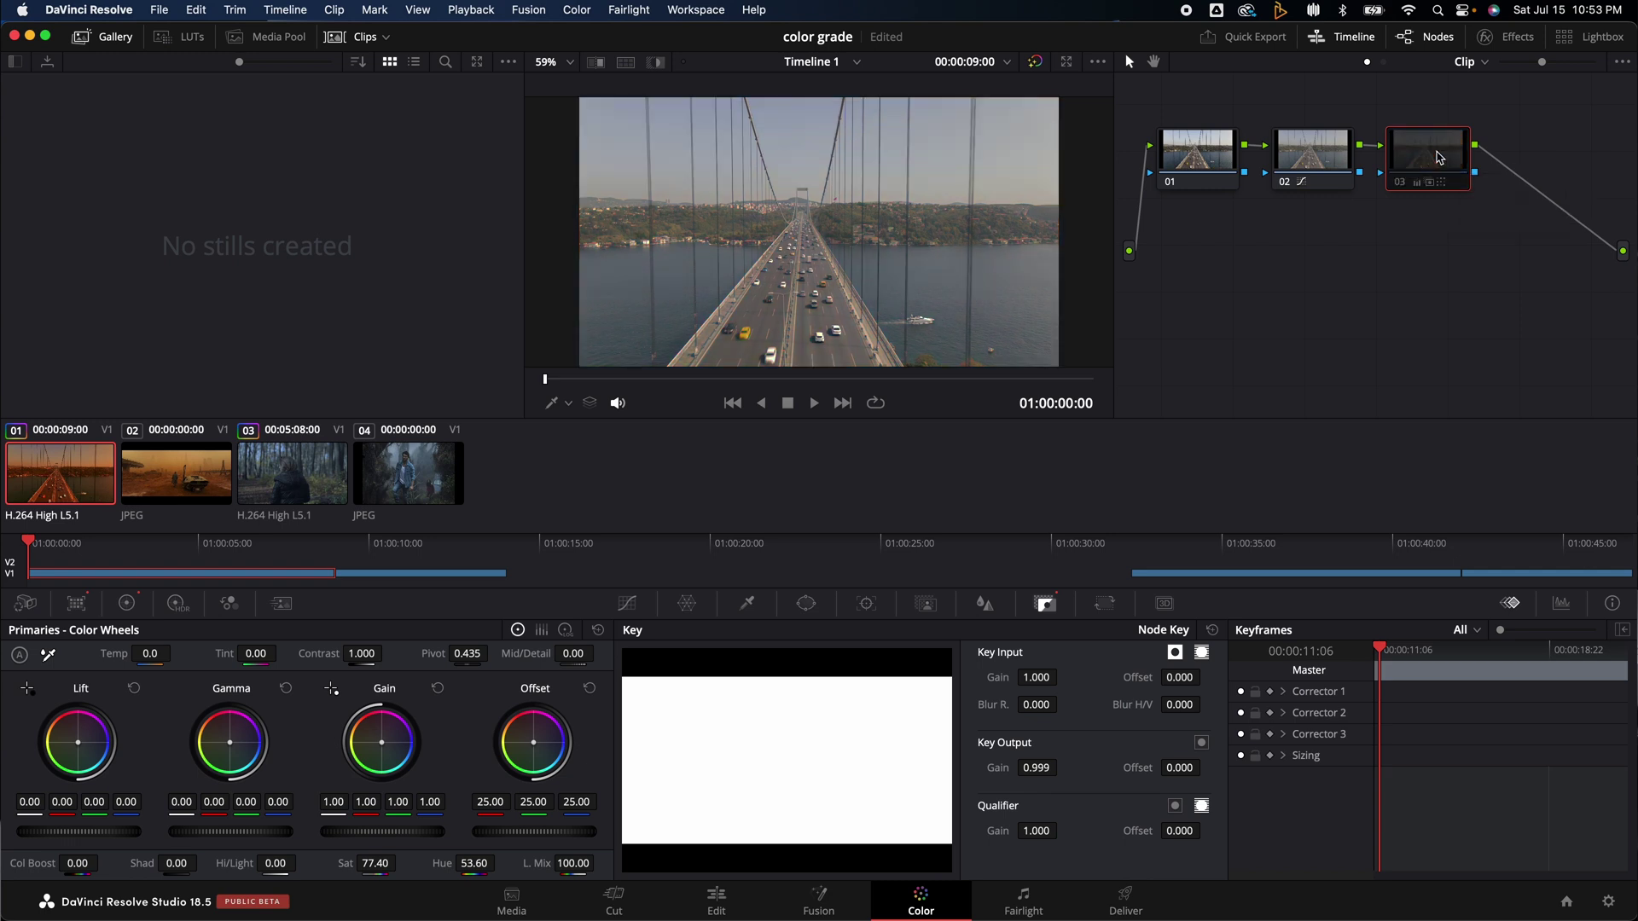
click(1332, 155)
click(1181, 181)
click(1295, 155)
click(1180, 169)
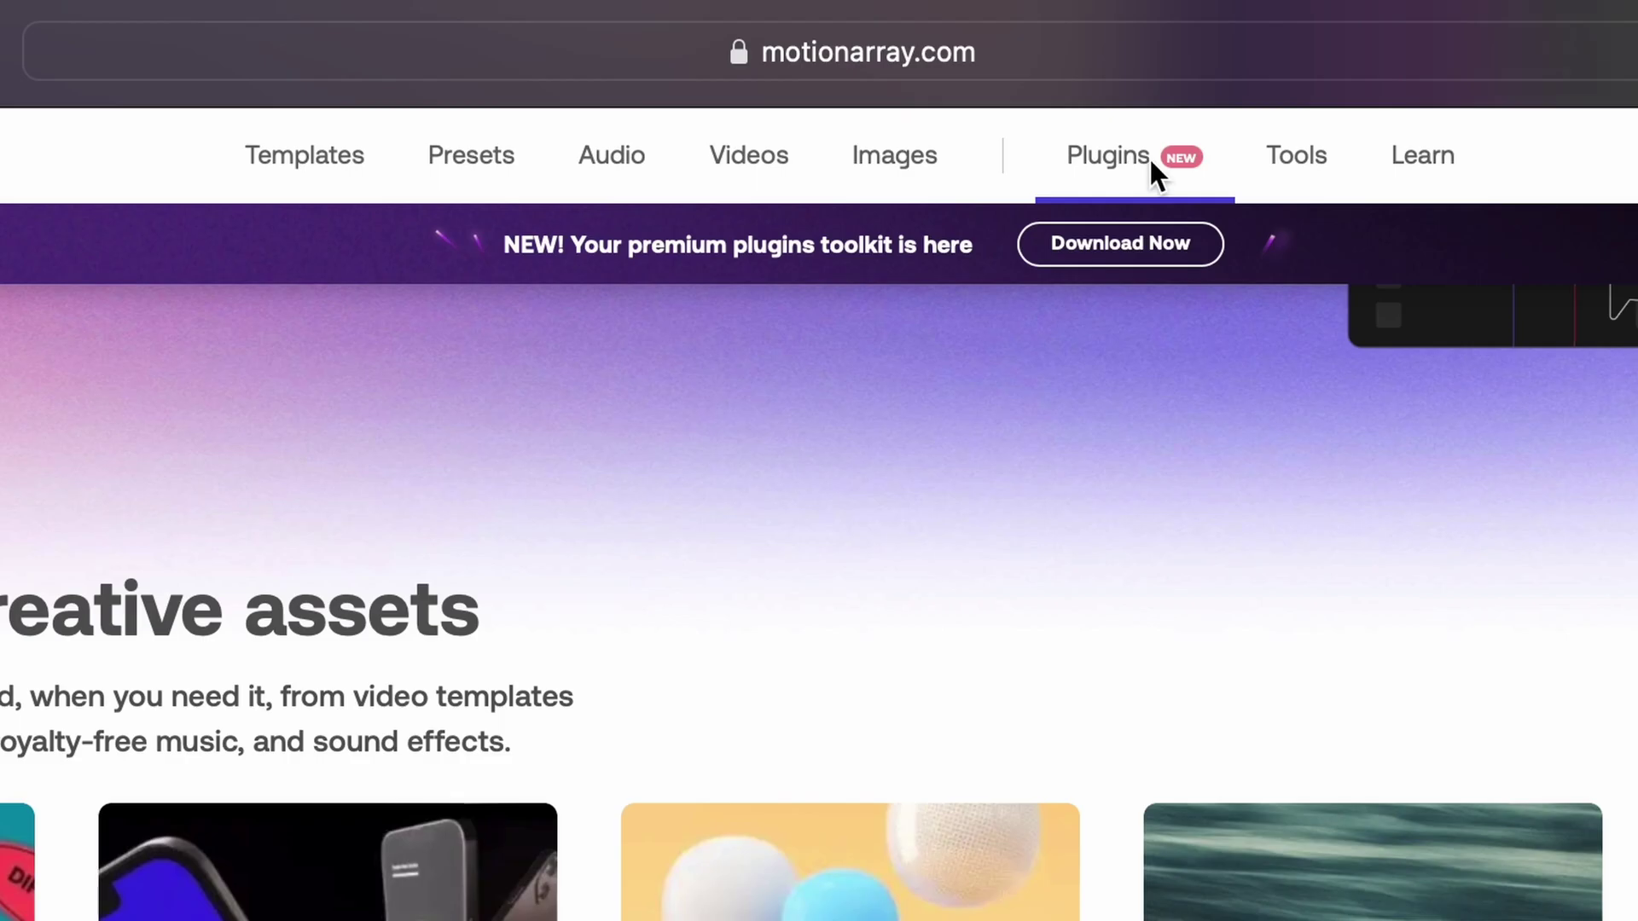
Open the Motion Array Plugins page and begin filling in the sign-in e-mail field.
click(1148, 157)
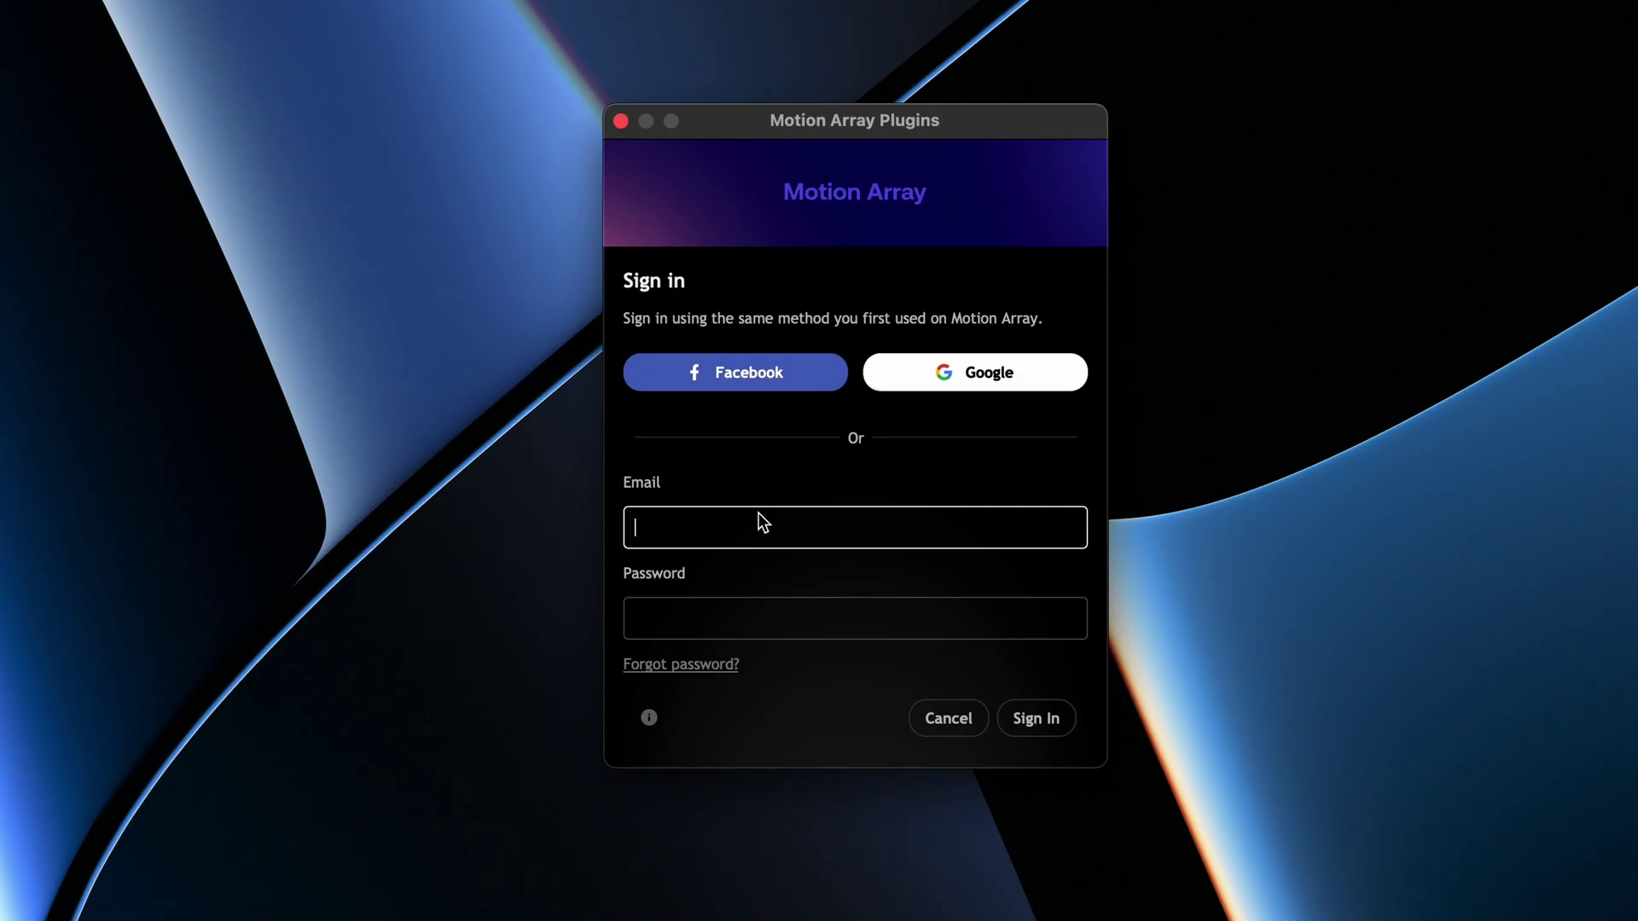
click(845, 534)
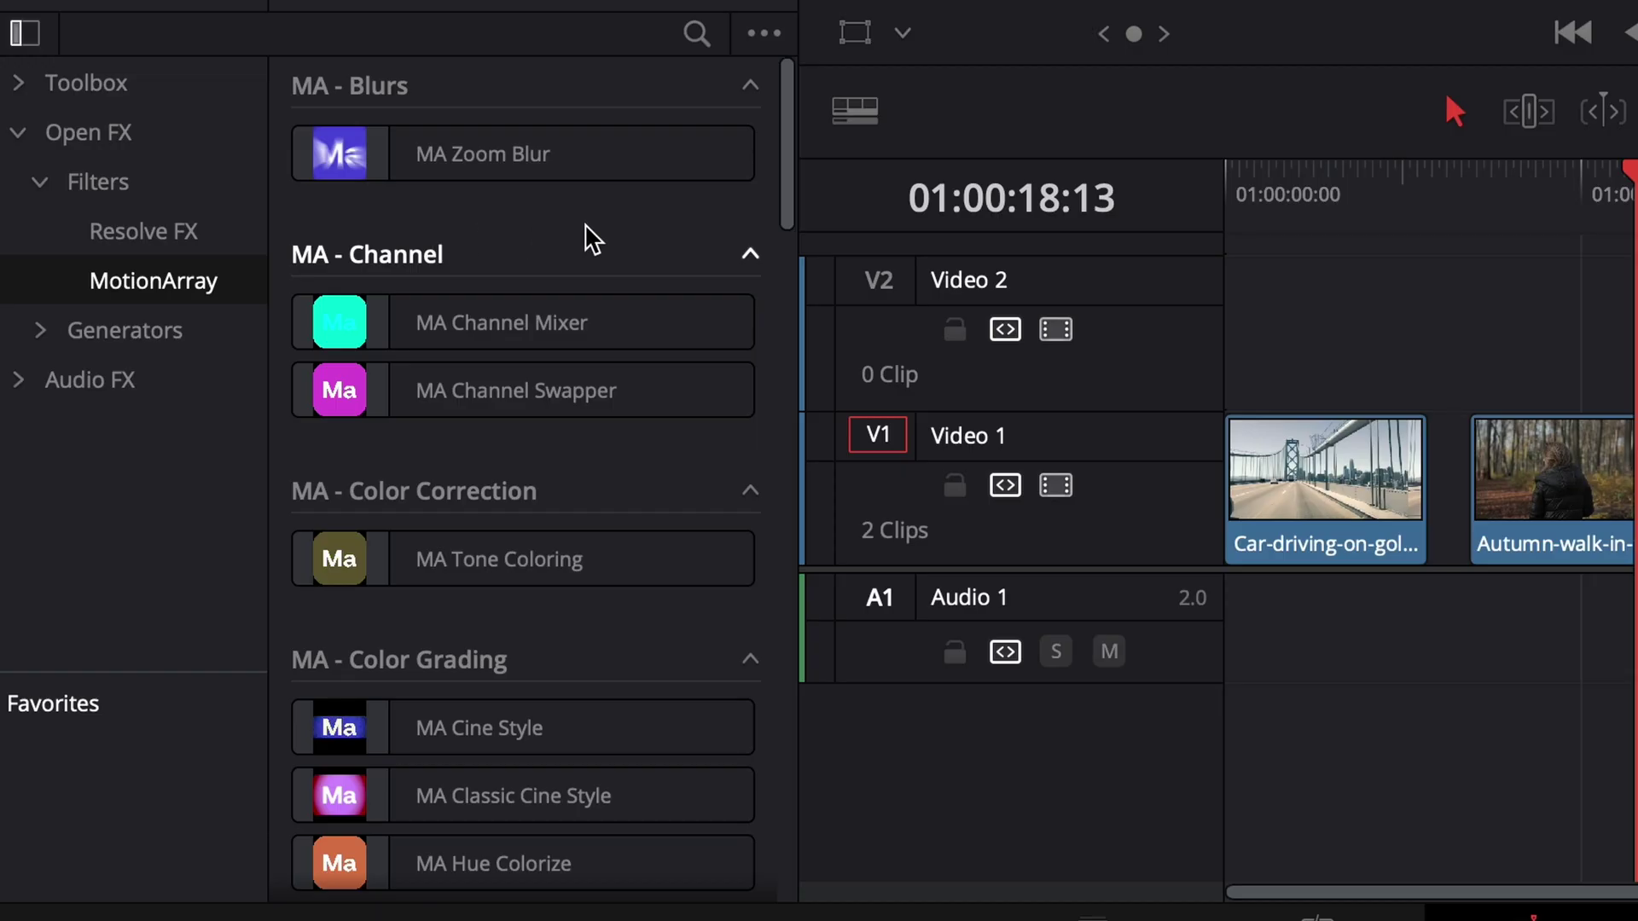
Apply MA Film Damage to the autumn woods clip and review its grain, stain and scratch settings.
scroll(585, 238, down, 10)
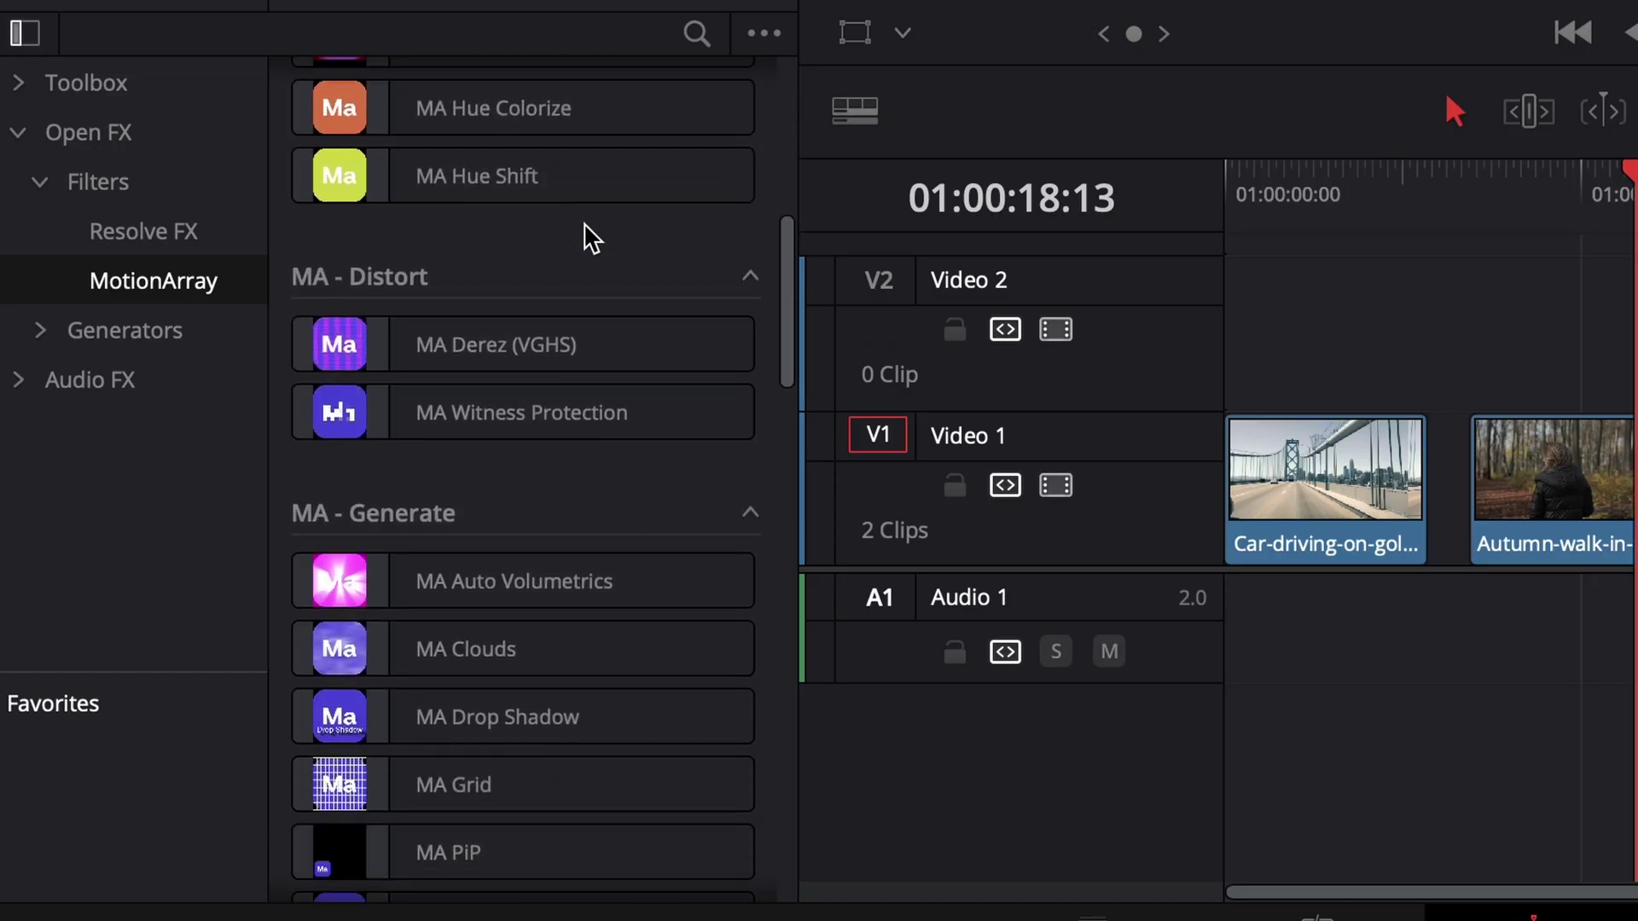
scroll(589, 238, down, 10)
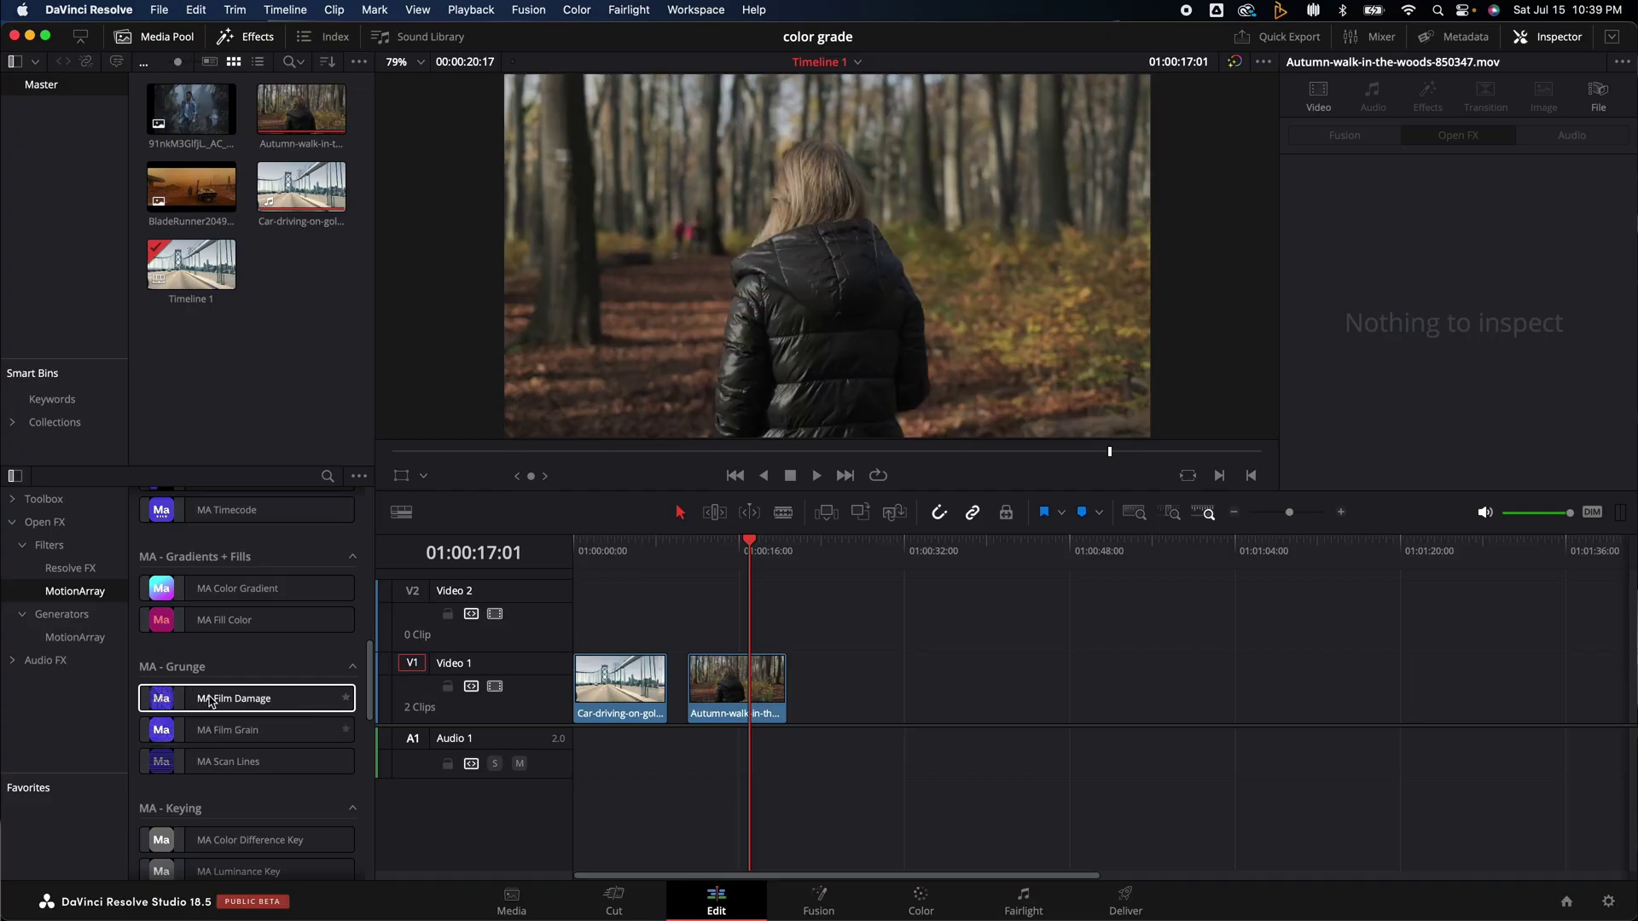
drag(211, 701, 719, 701)
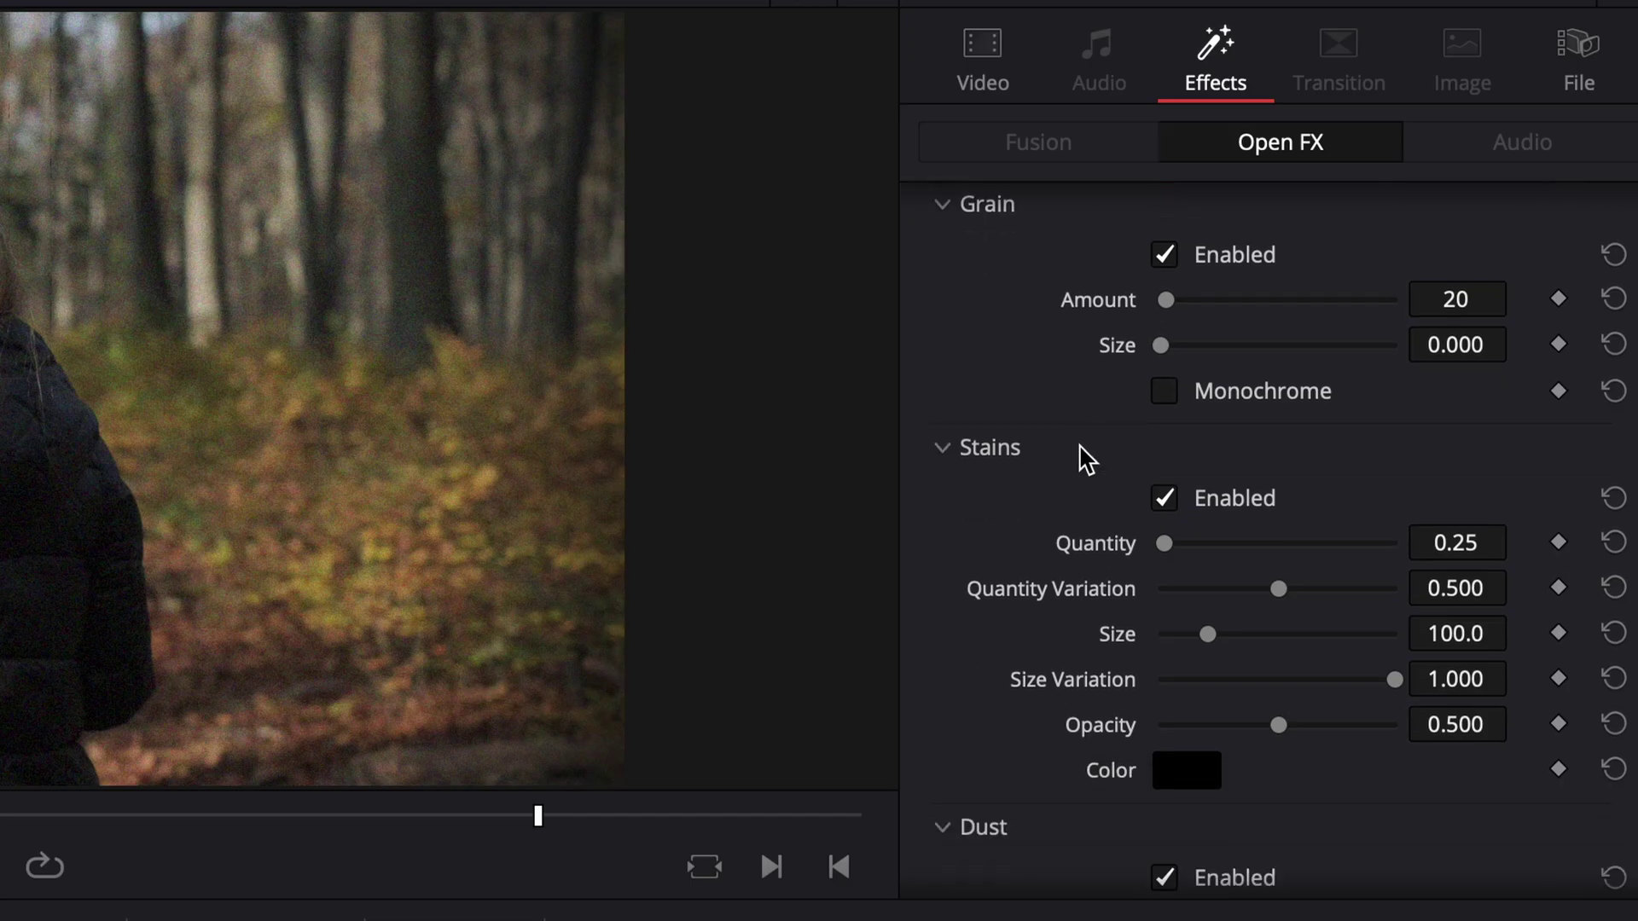
scroll(1365, 286, down, 6)
scroll(1083, 459, down, 5)
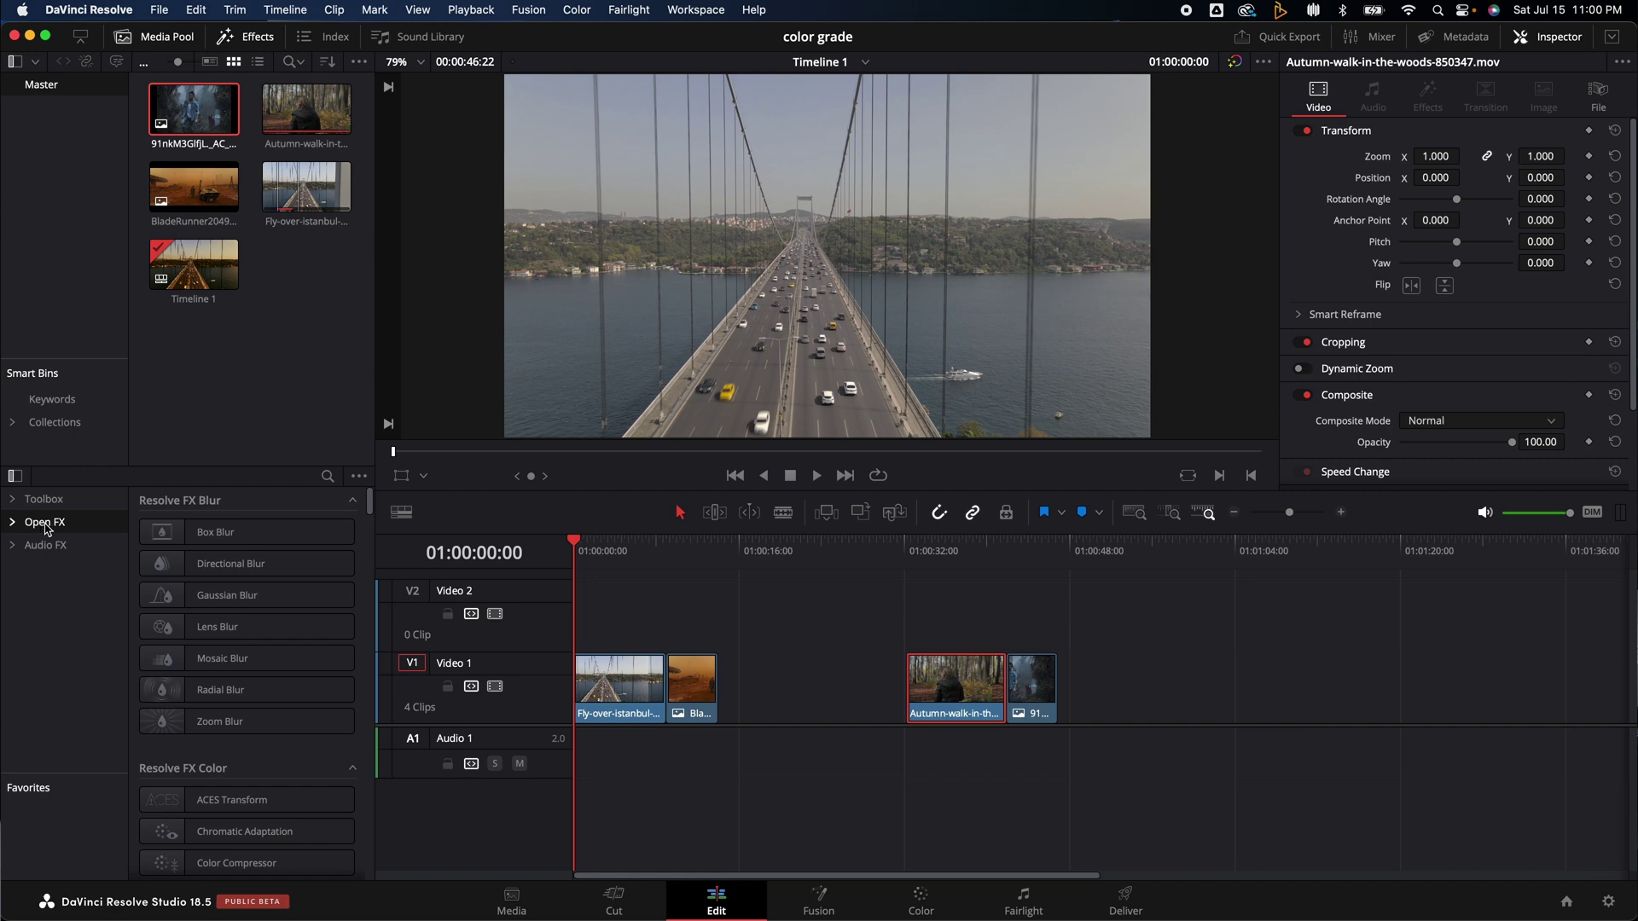
Drop the Color Palette effect onto the desert clip and move the playhead to the bridge clip.
drag(254, 777, 692, 689)
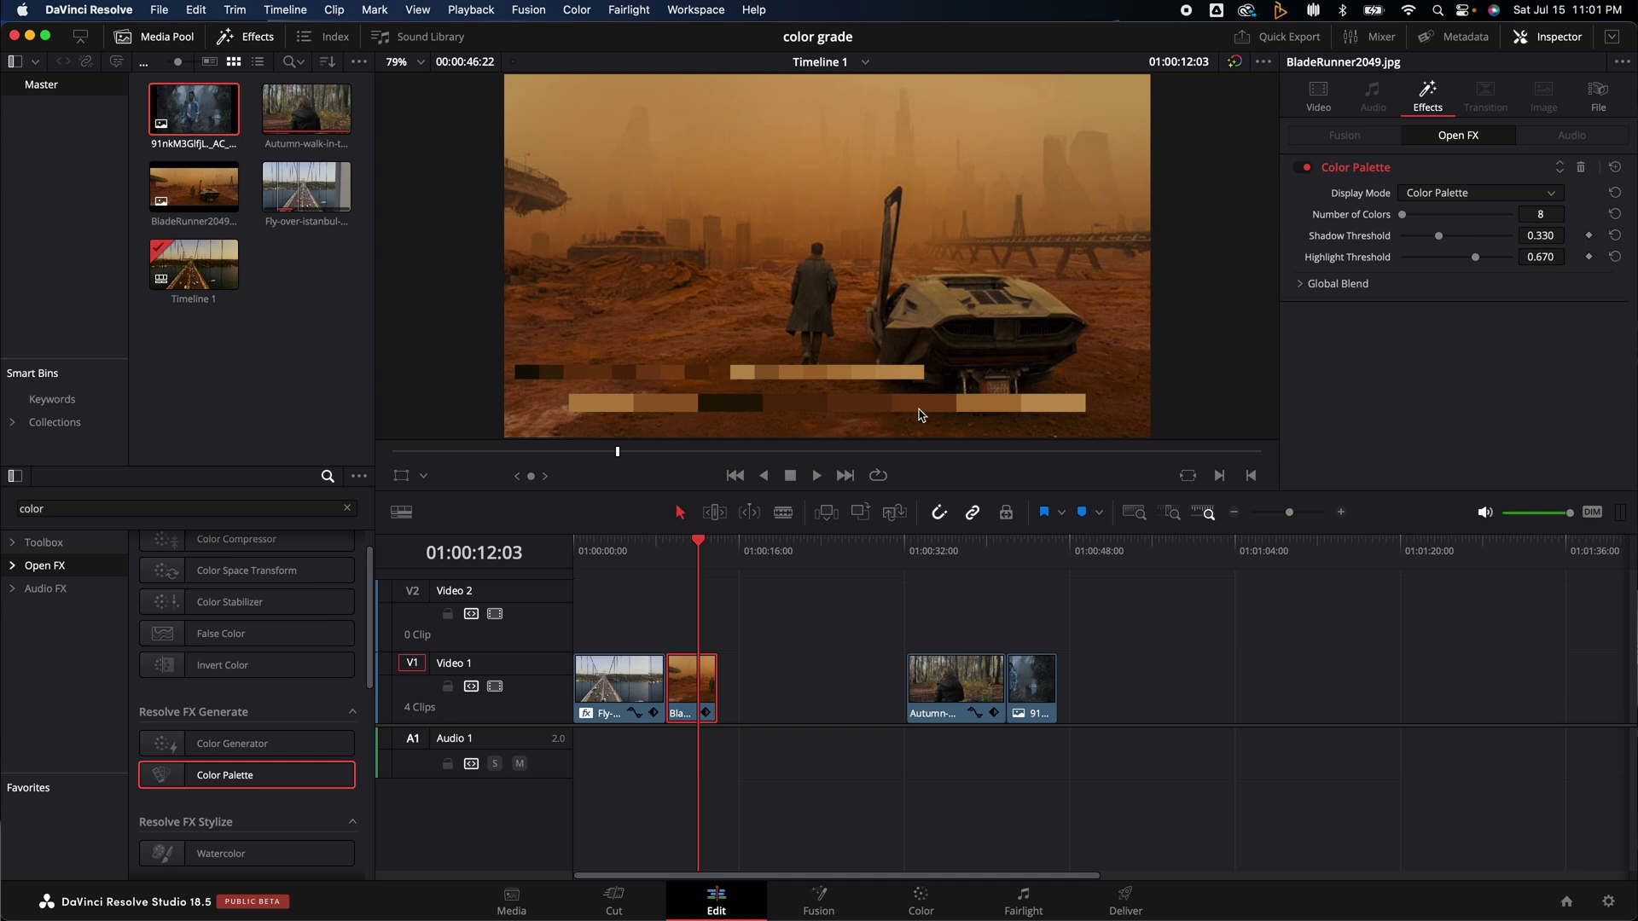
click(633, 550)
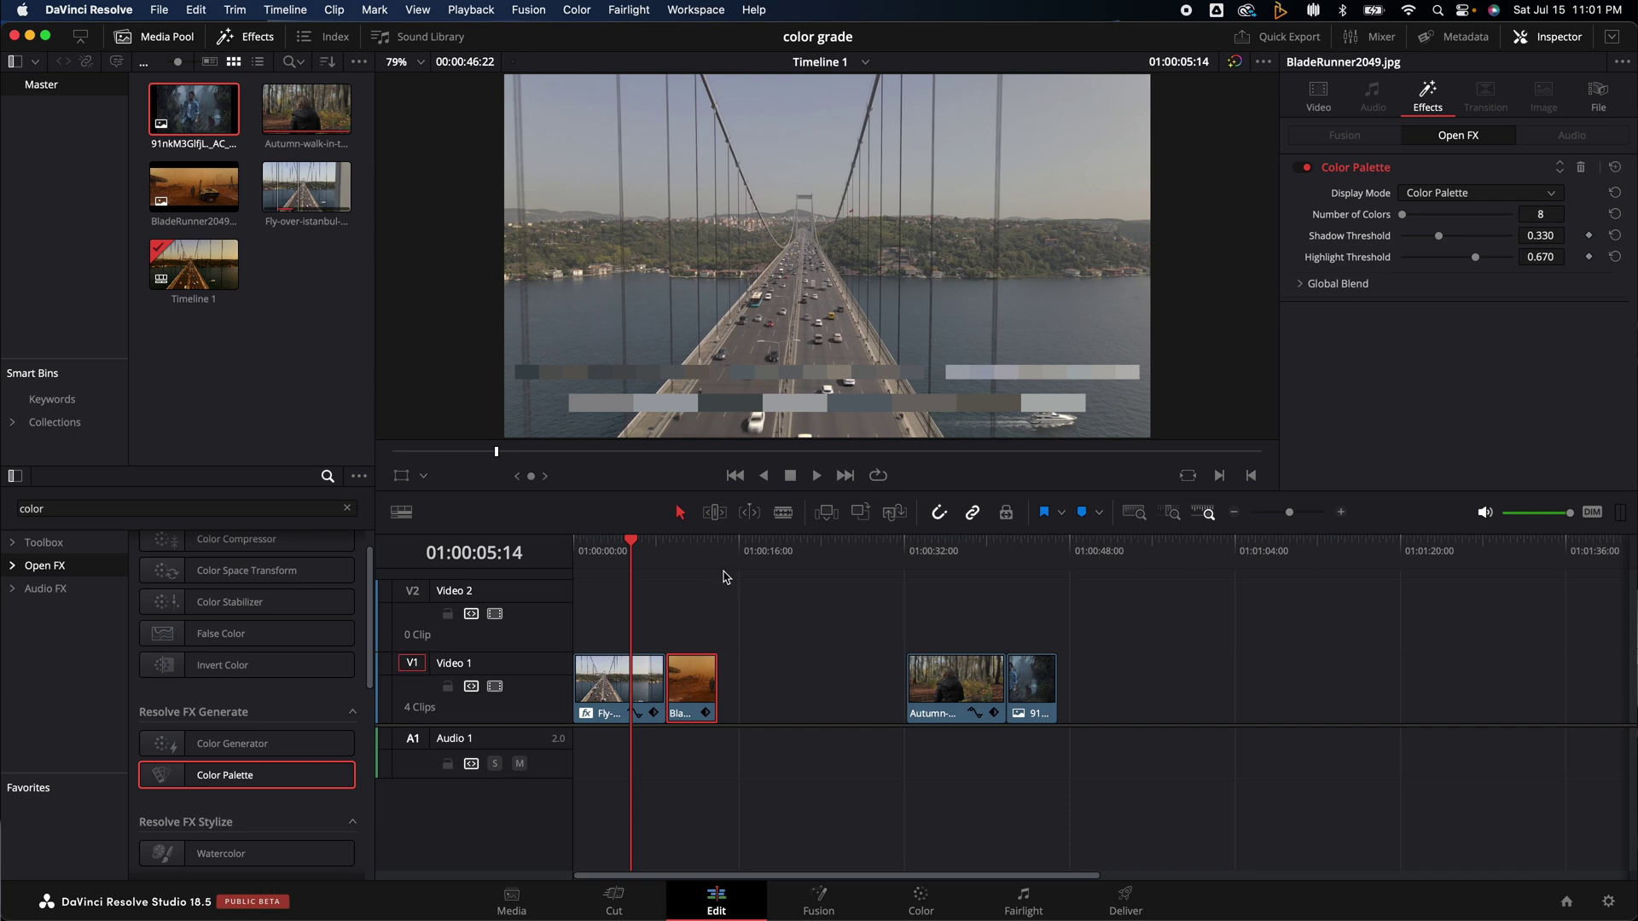
On the Color page, re-enable the bridge clip's node 03 with key output gain 1.089 and saturation 60.60.
click(922, 898)
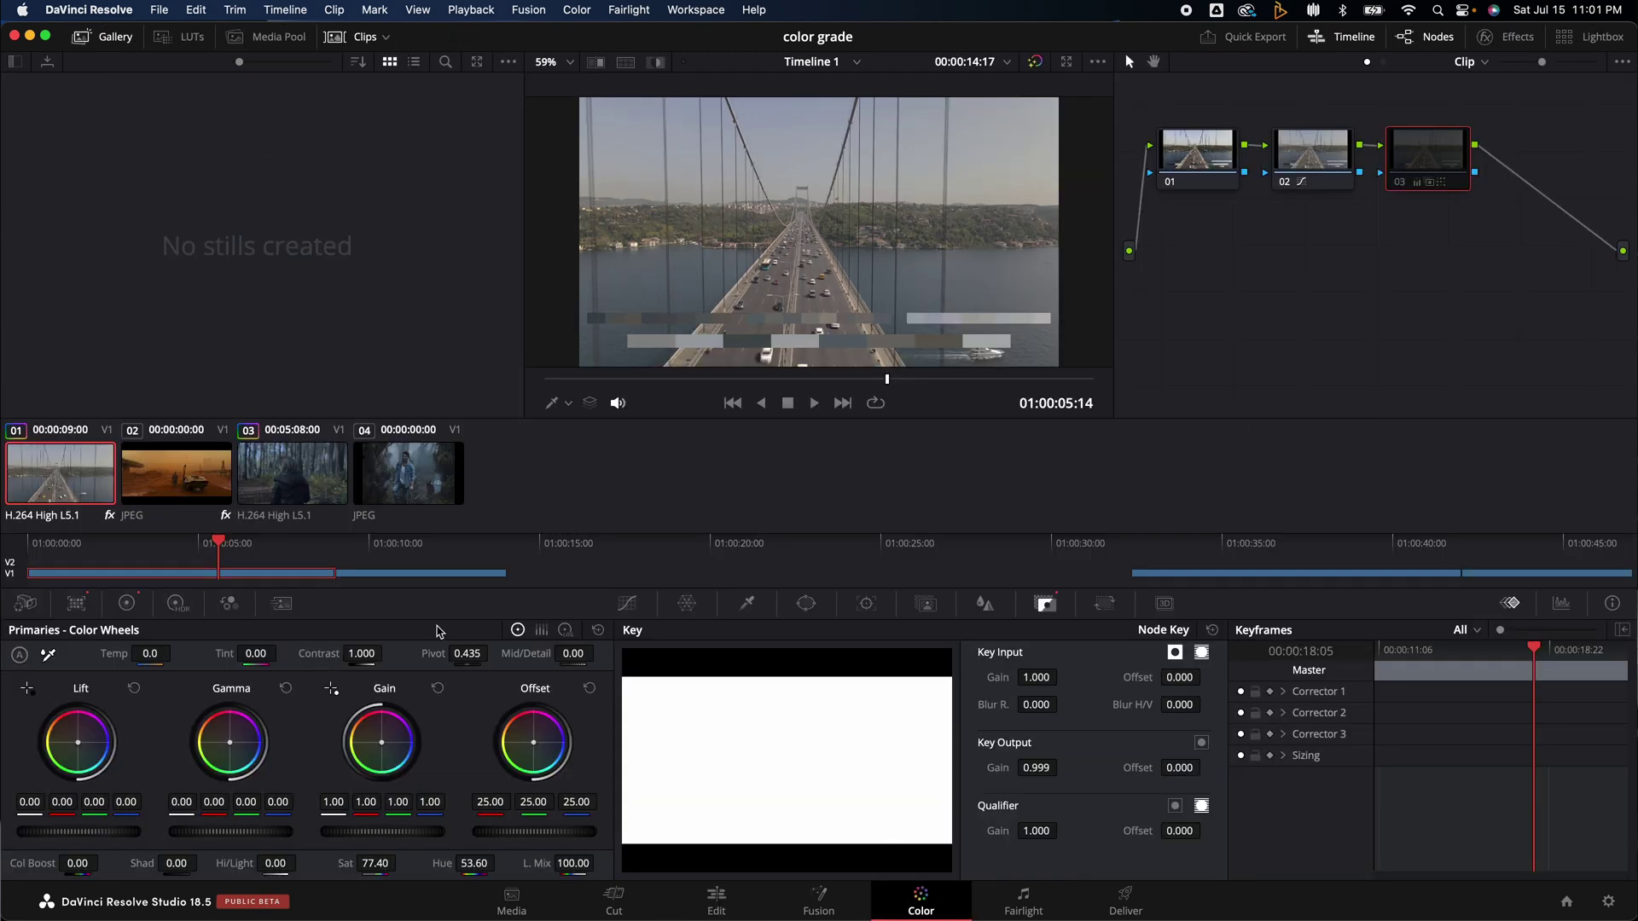
click(177, 477)
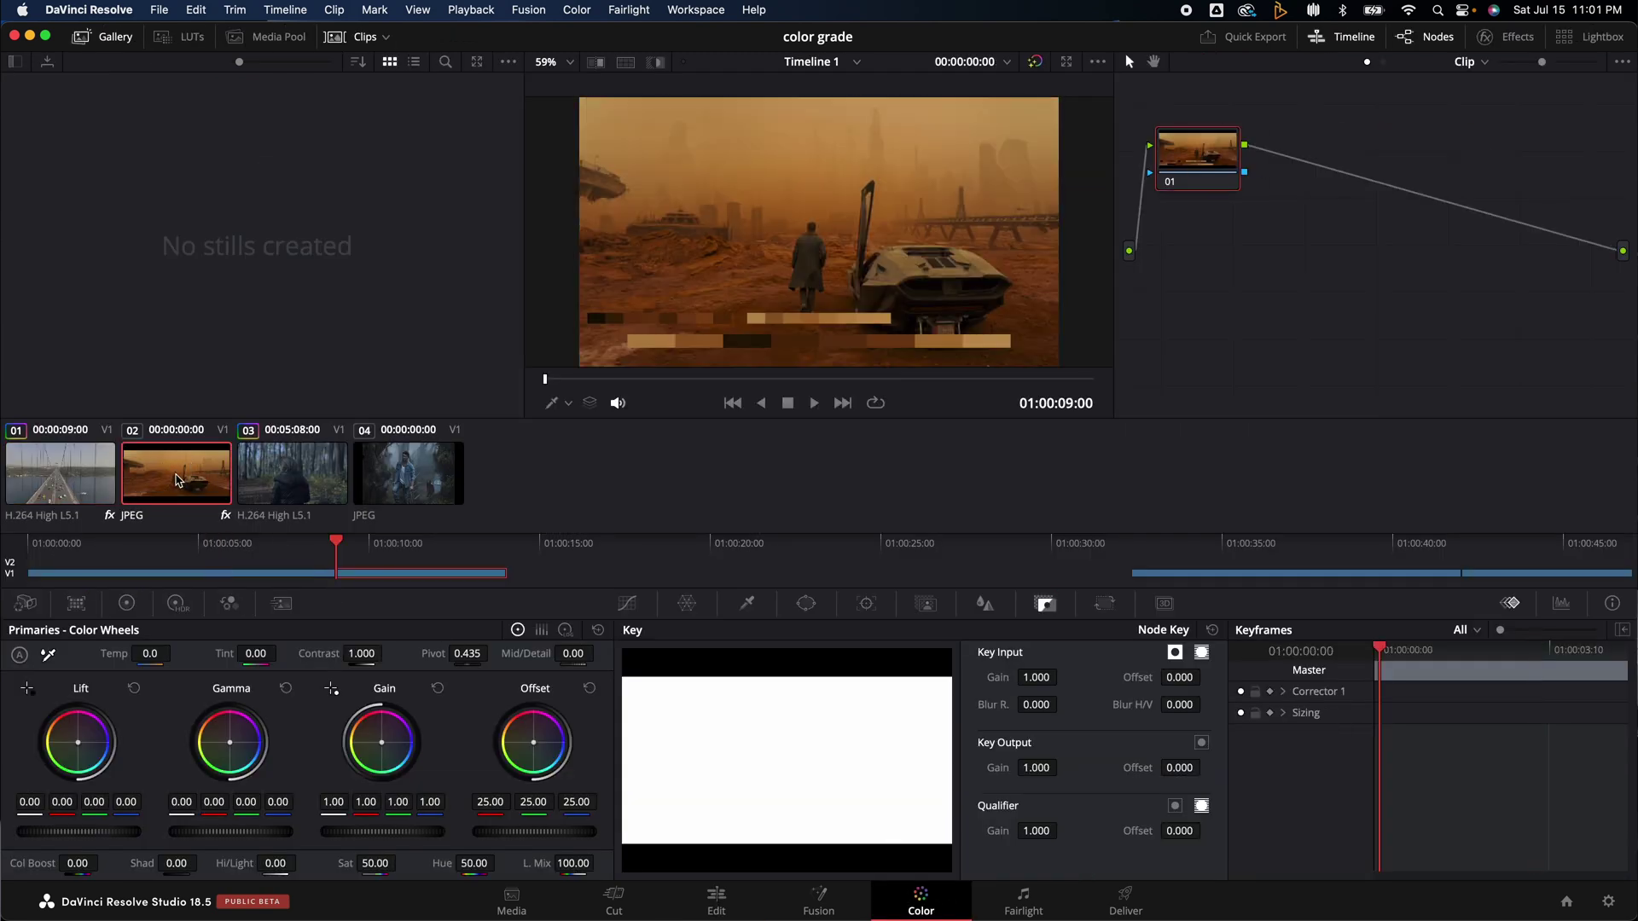
click(84, 490)
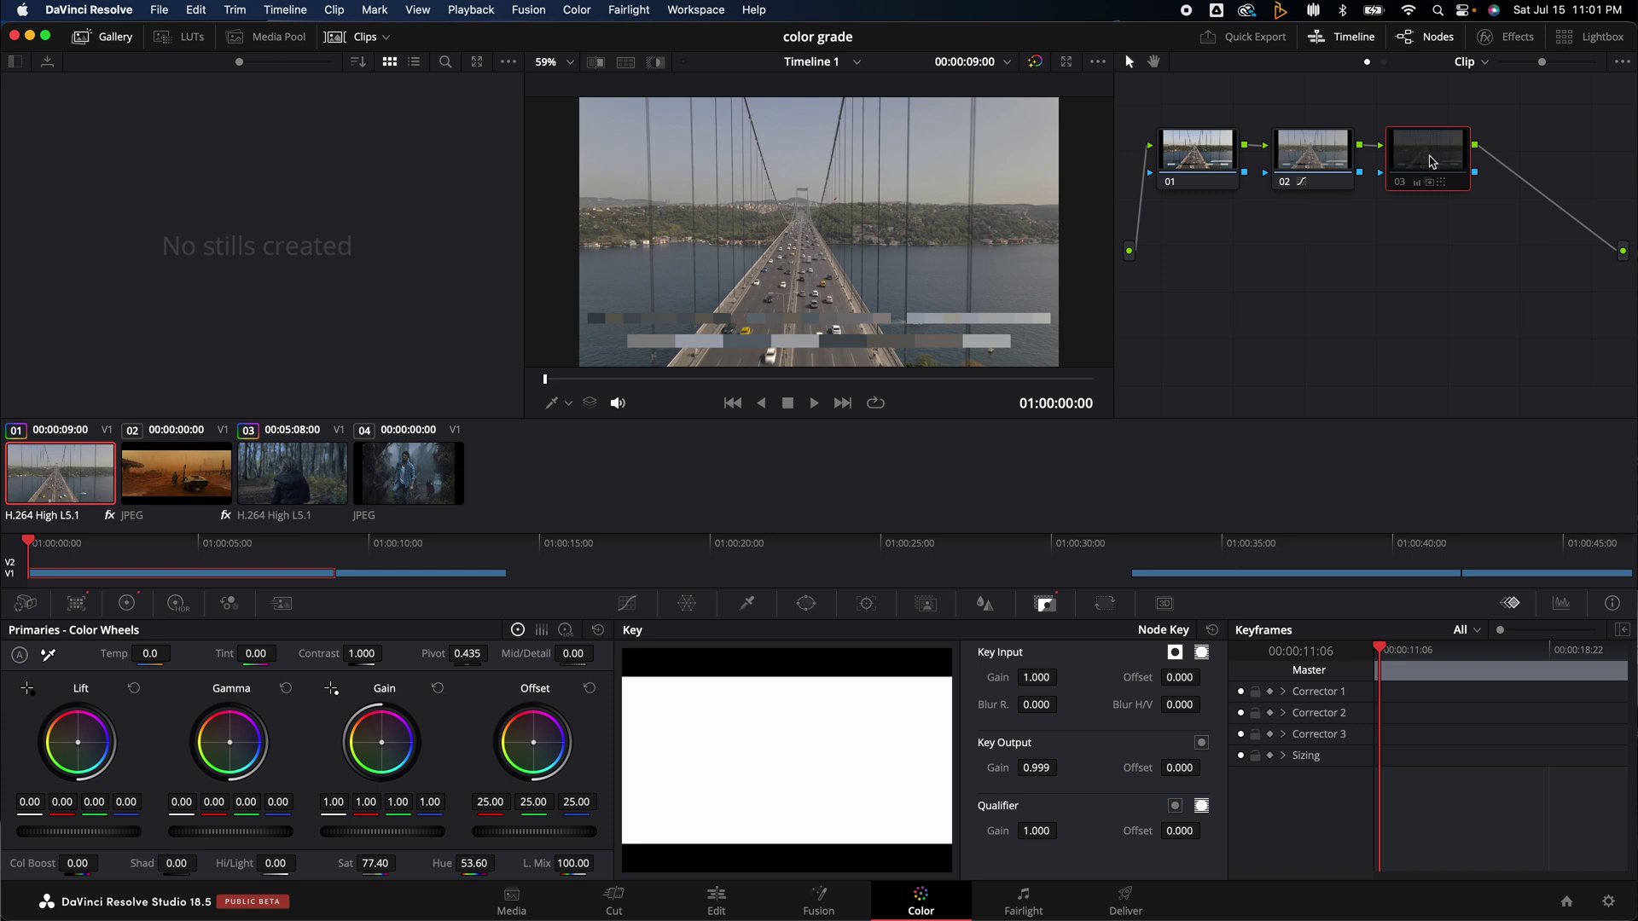
key(ctrl+d)
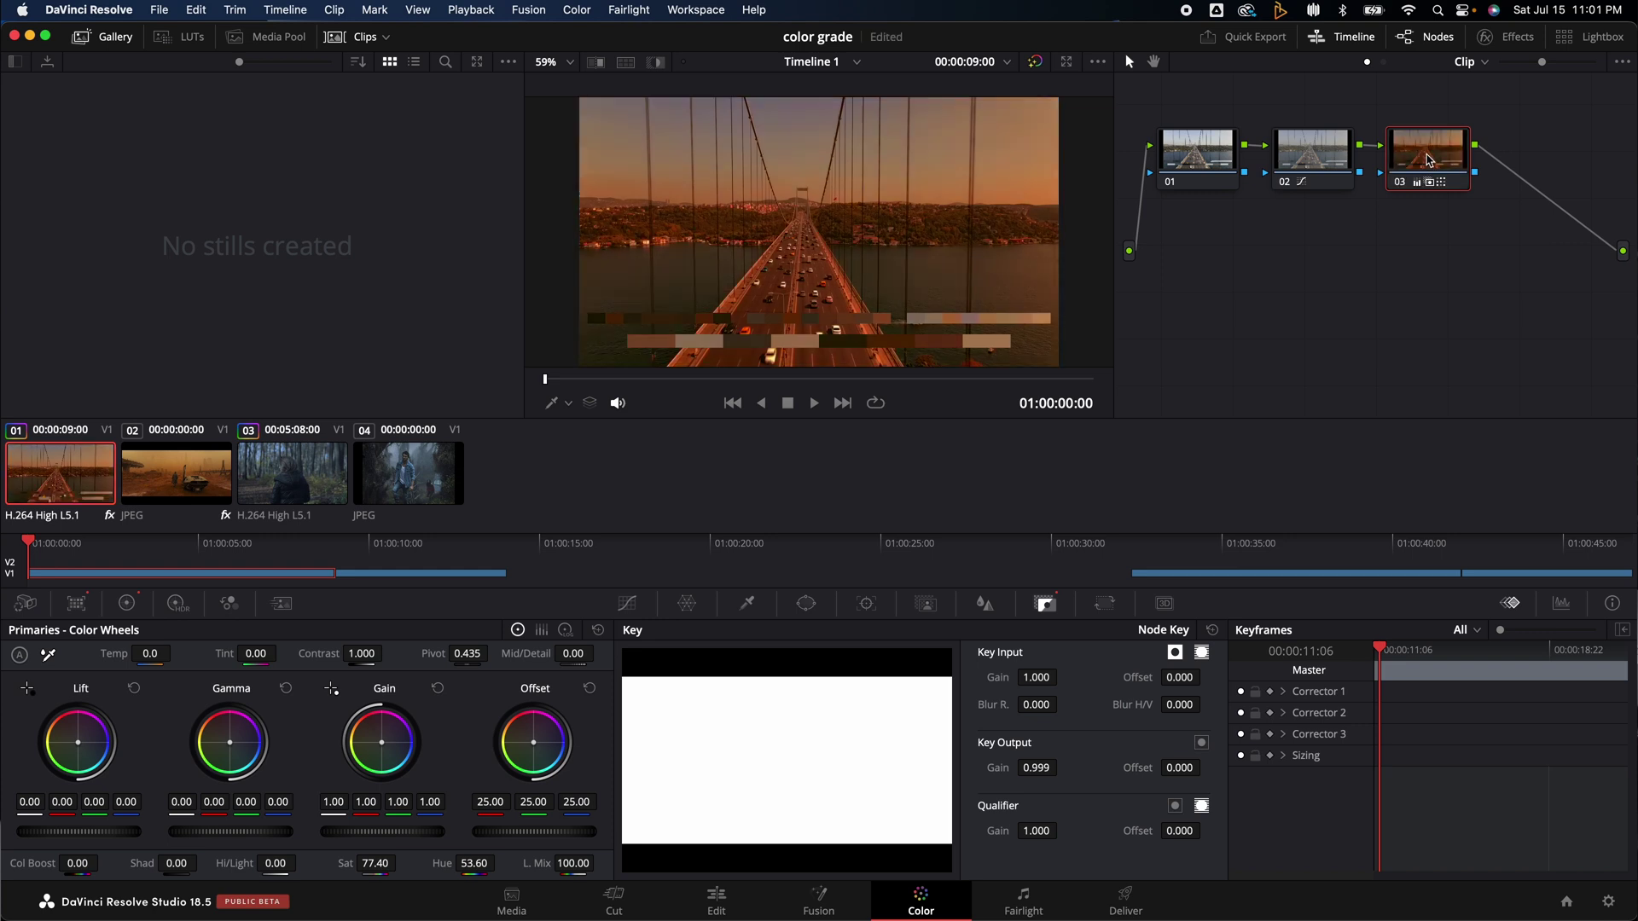
drag(1024, 773, 1042, 773)
drag(384, 868, 307, 875)
Compare the bridge clip's three nodes and check it against the desert clip.
click(1338, 175)
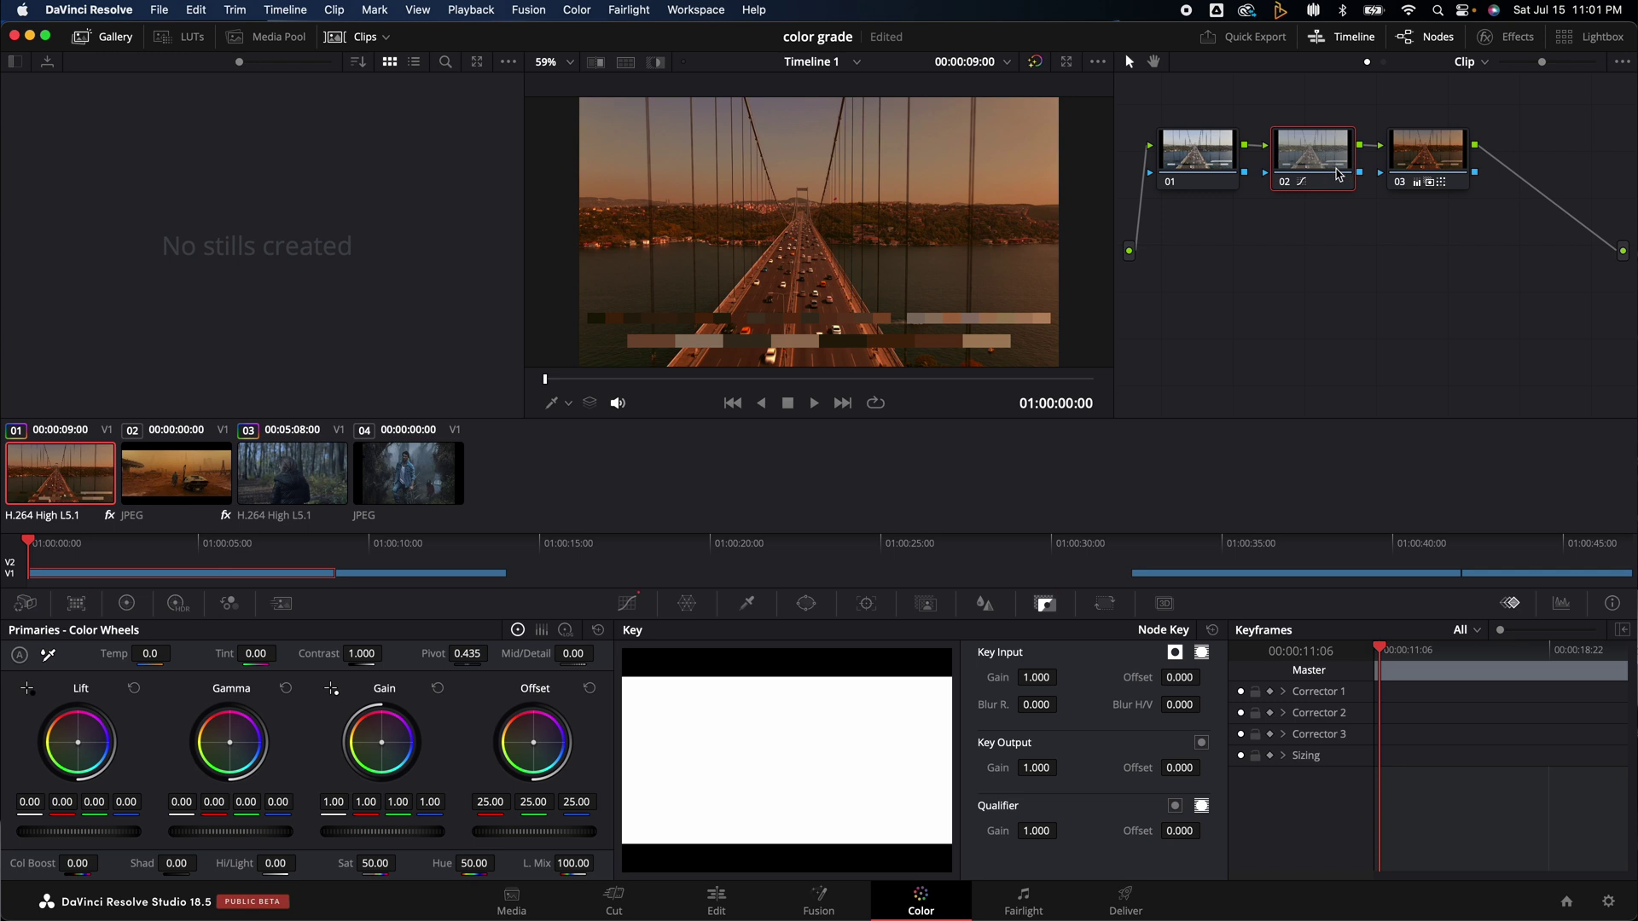
click(1199, 167)
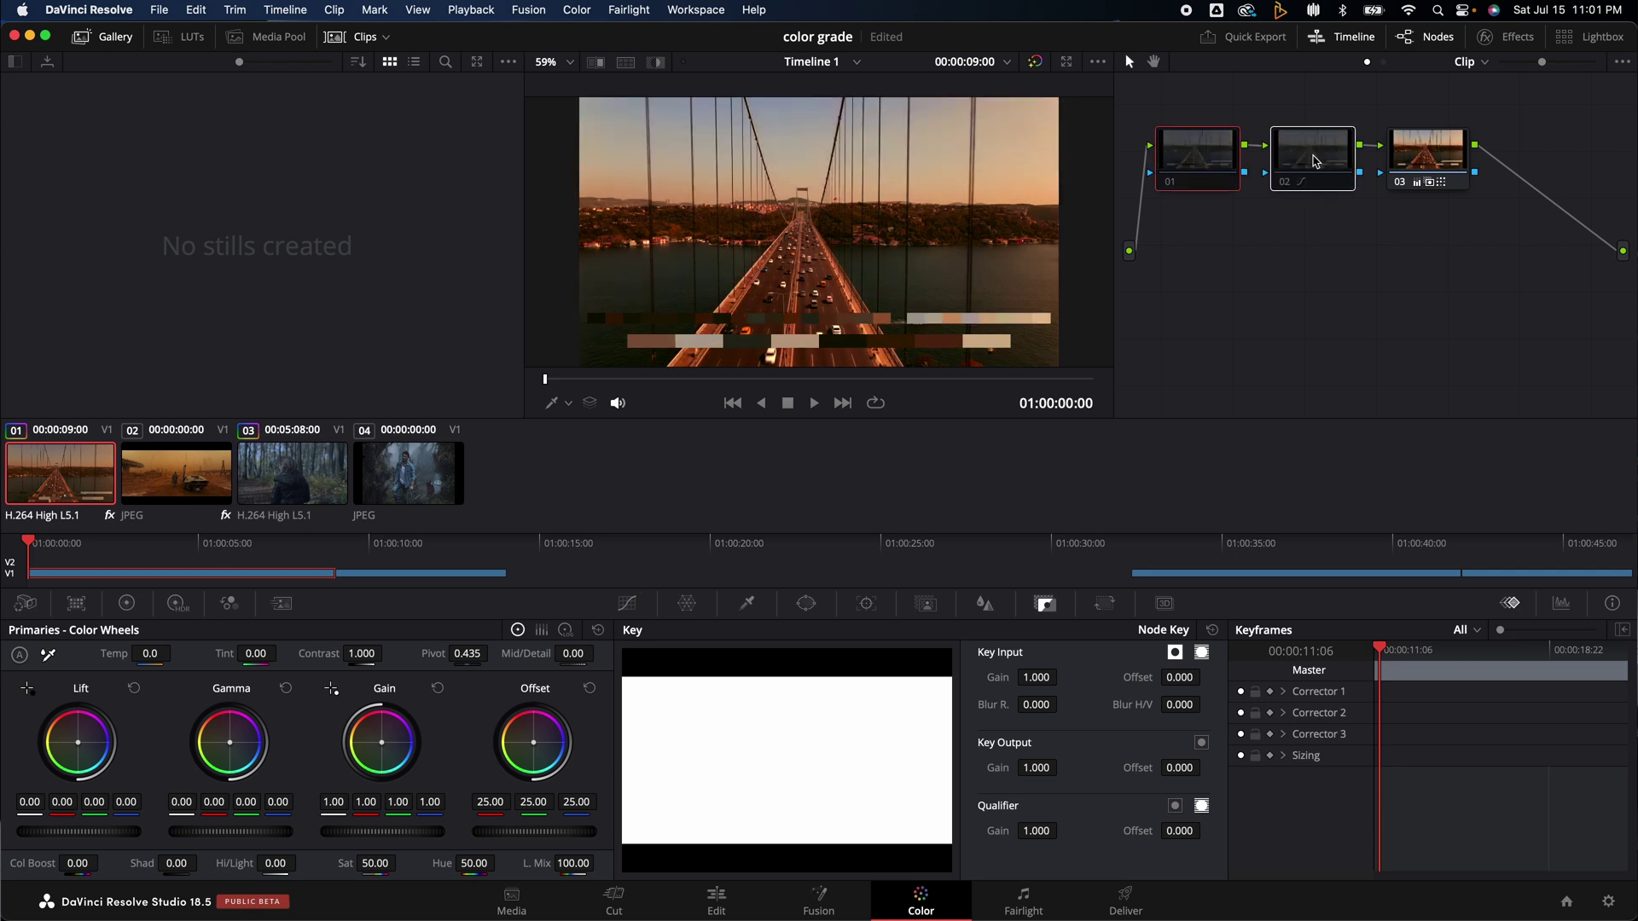
click(1446, 143)
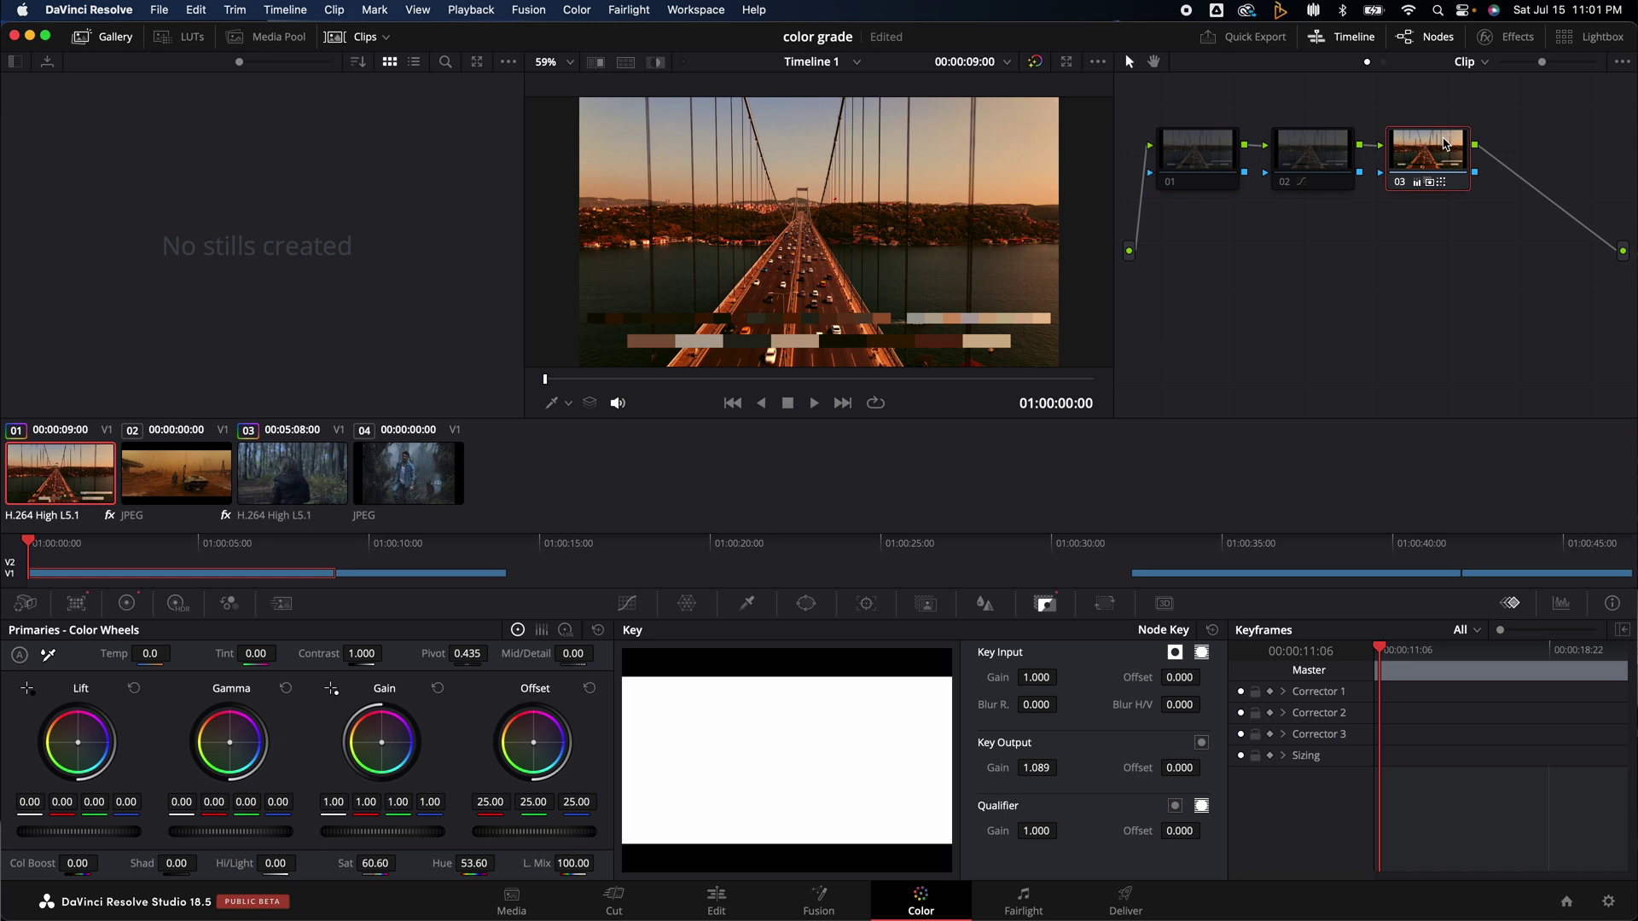
click(179, 468)
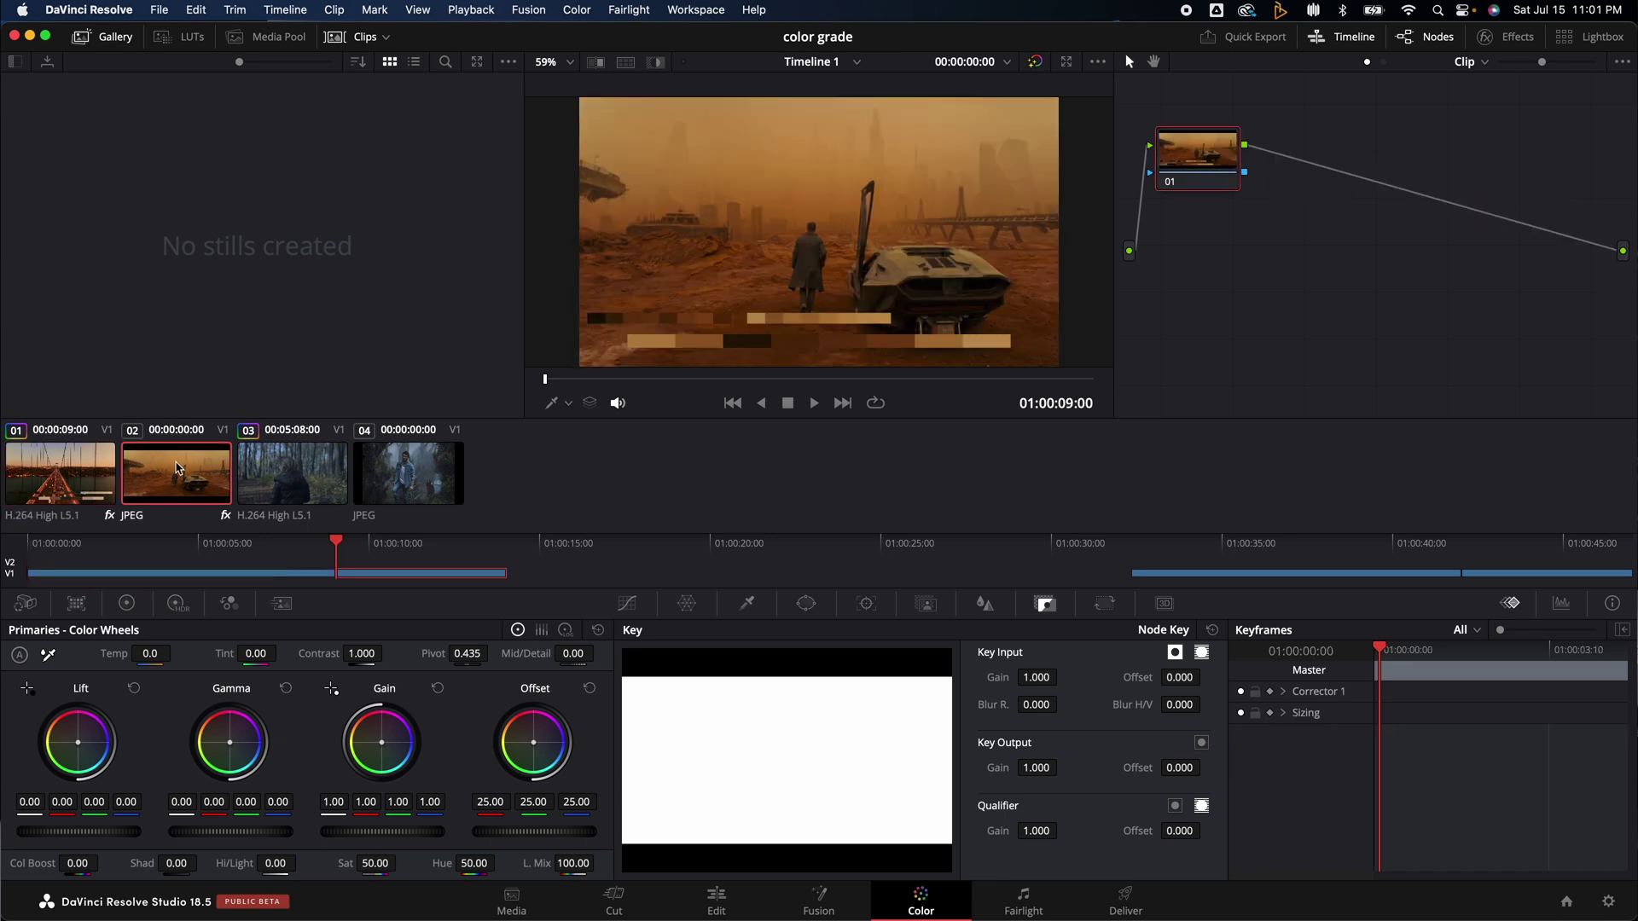
click(88, 481)
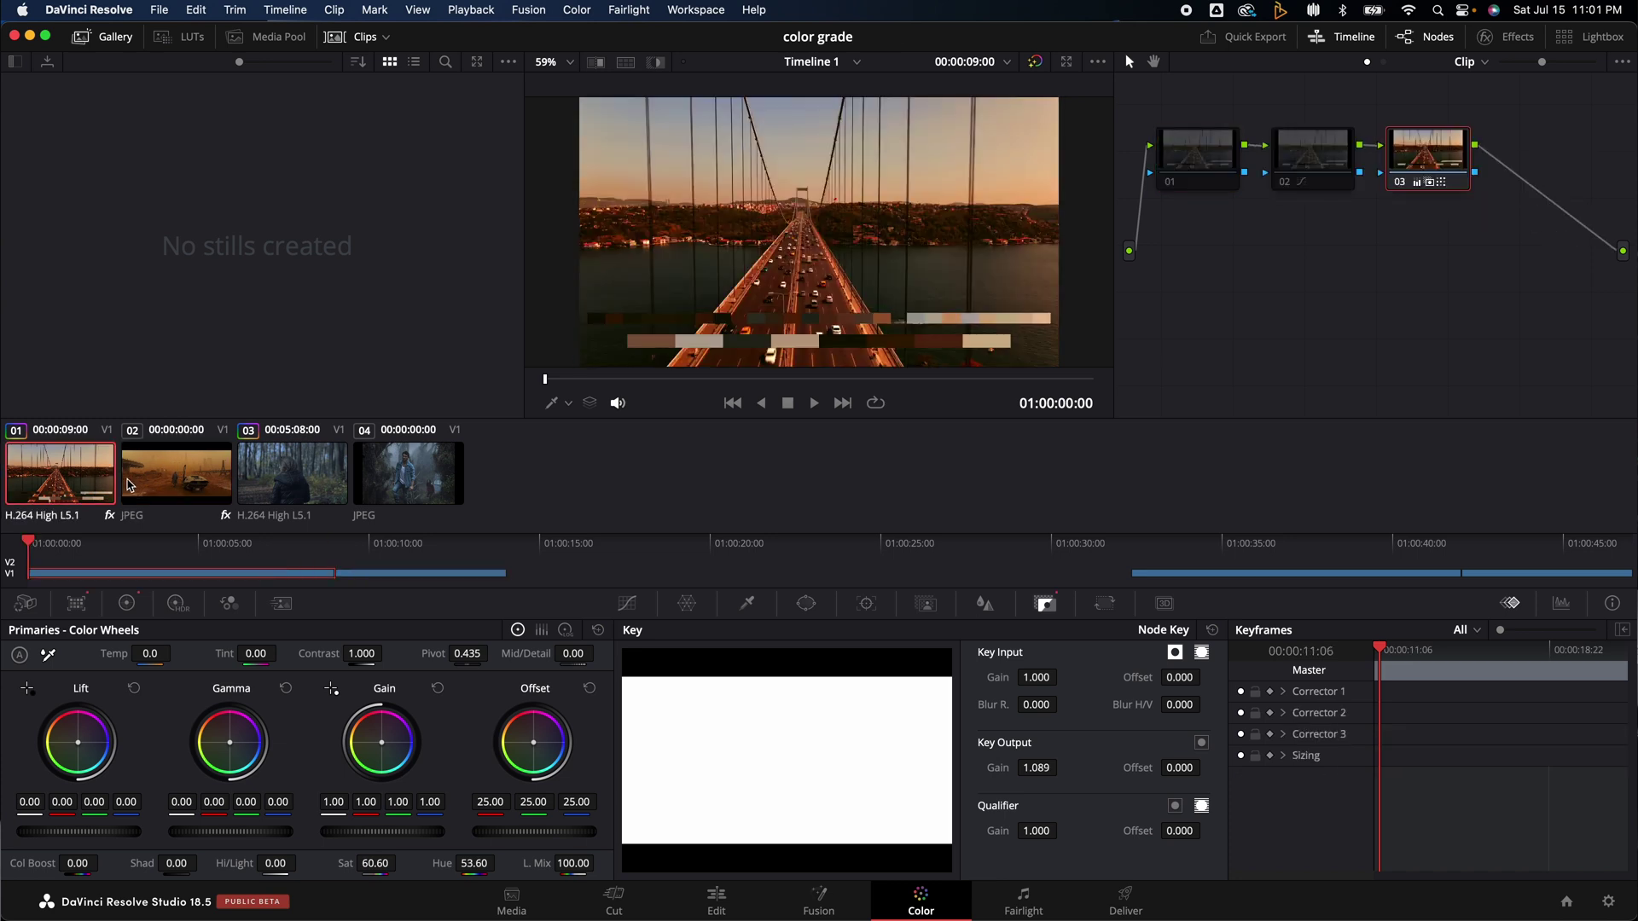